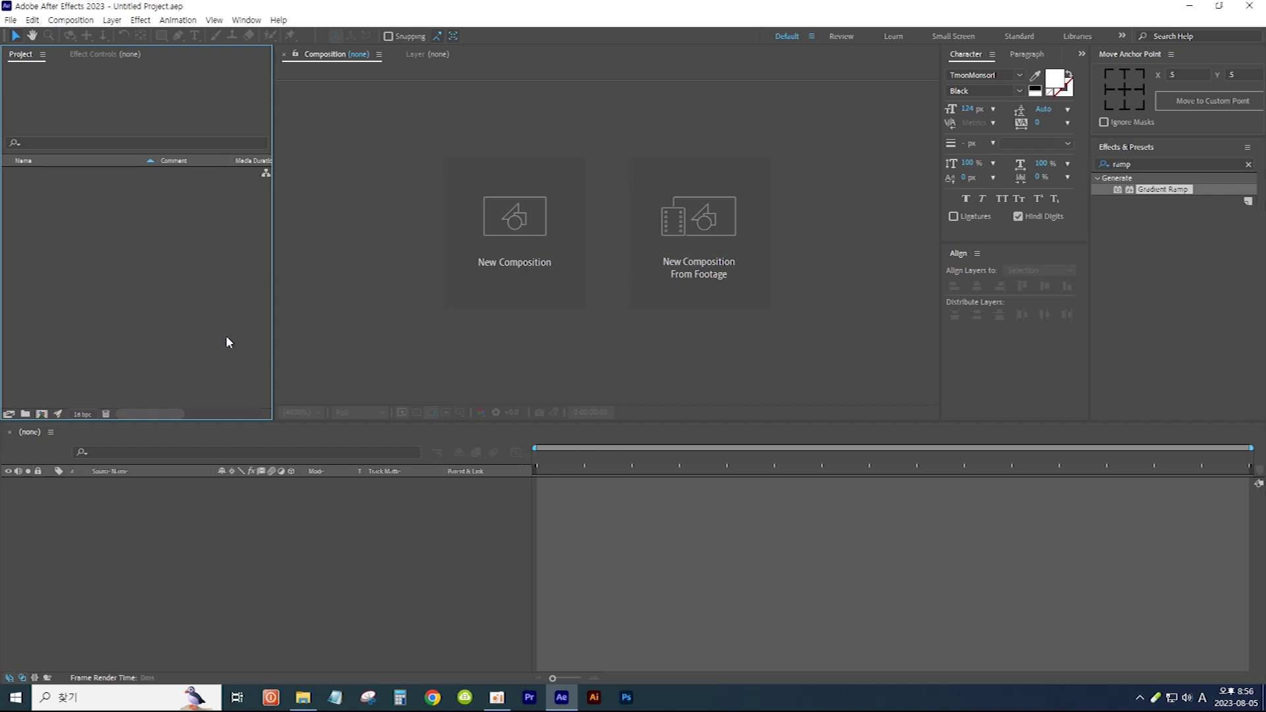
Import the Illustrator file 벌.ai as Composition - Retain Layer Sizes and open the resulting composition
{"action": "double_click", "coordinate": [225, 336]}
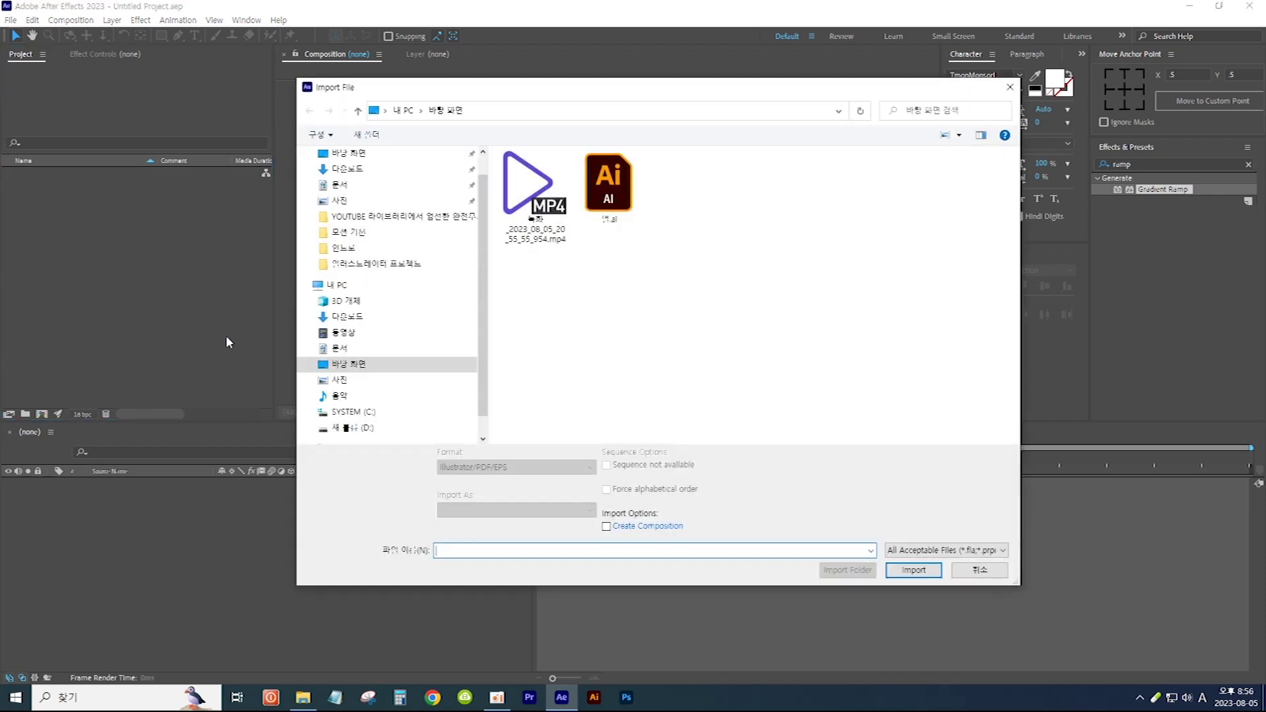
{"action": "left_click", "coordinate": [599, 201]}
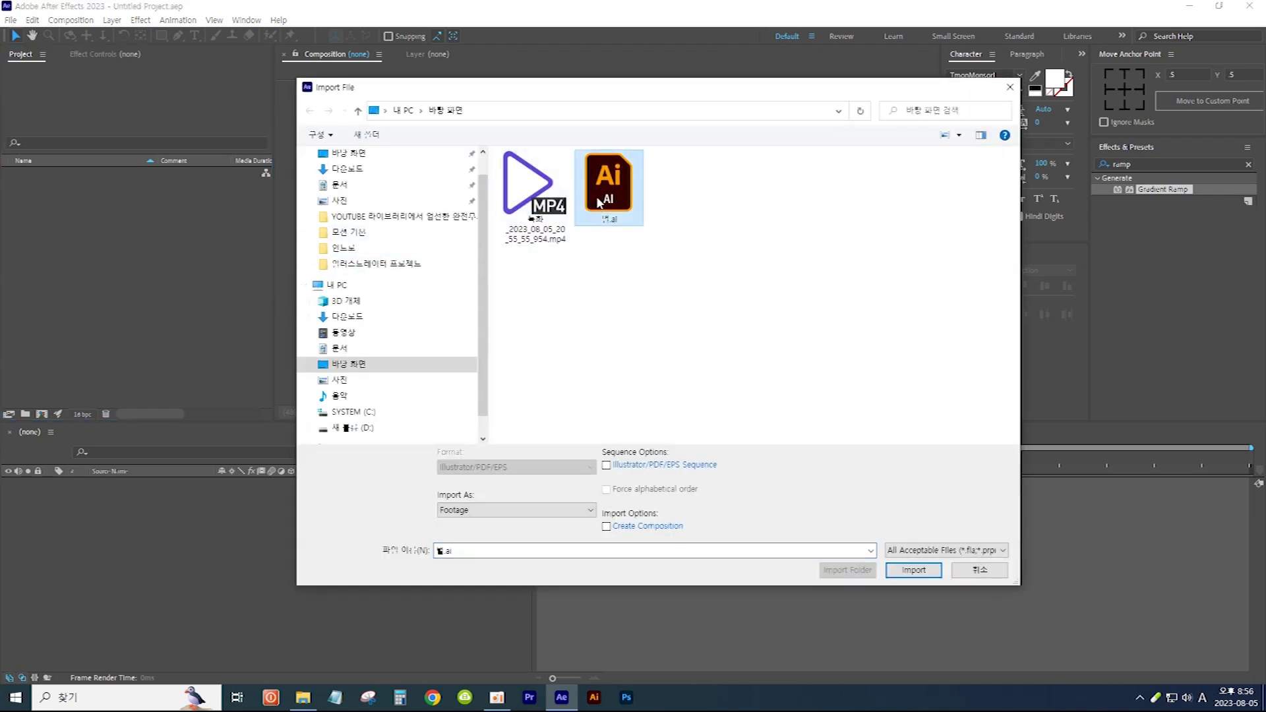
{"action": "left_click", "coordinate": [592, 511]}
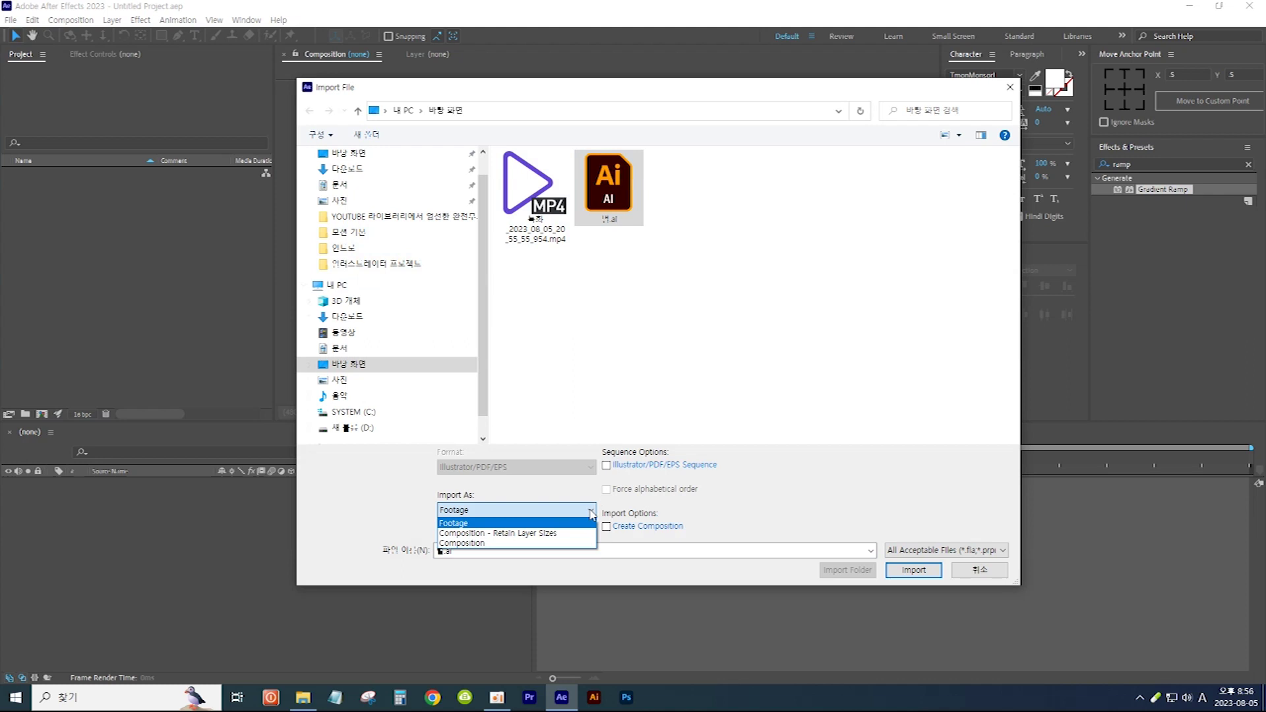
{"action": "left_click", "coordinate": [569, 534]}
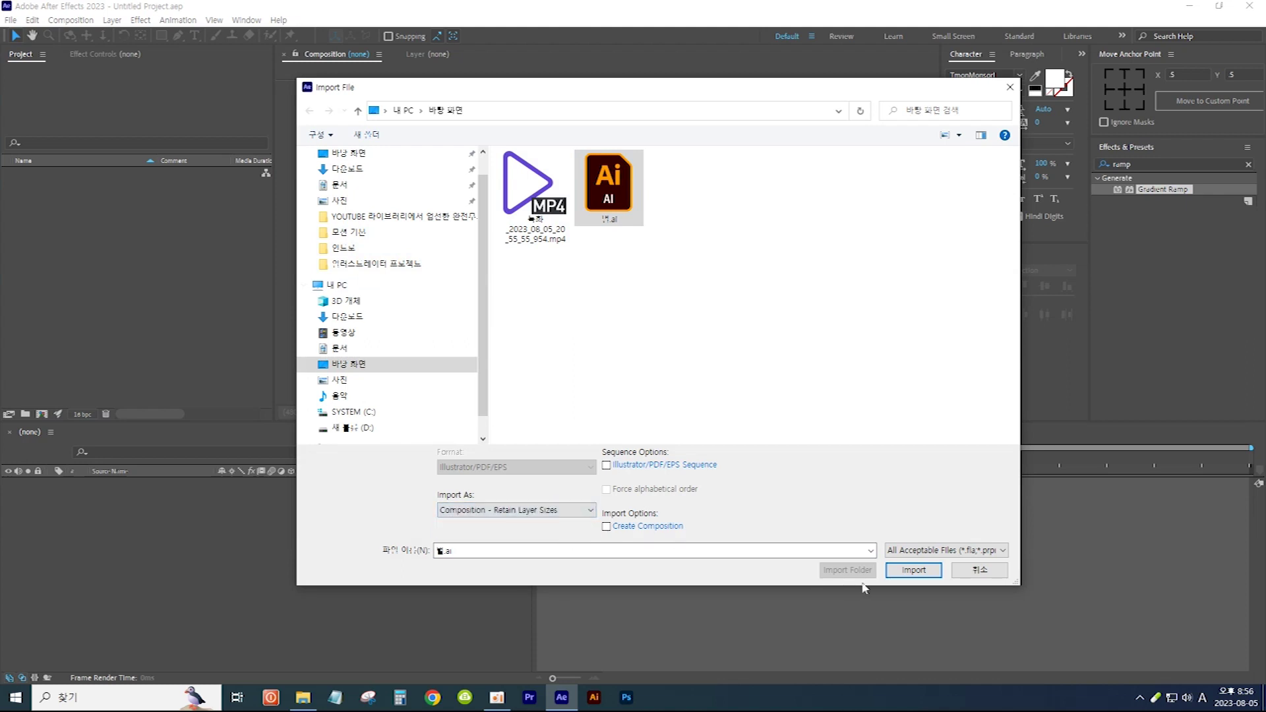
{"action": "left_click", "coordinate": [896, 574]}
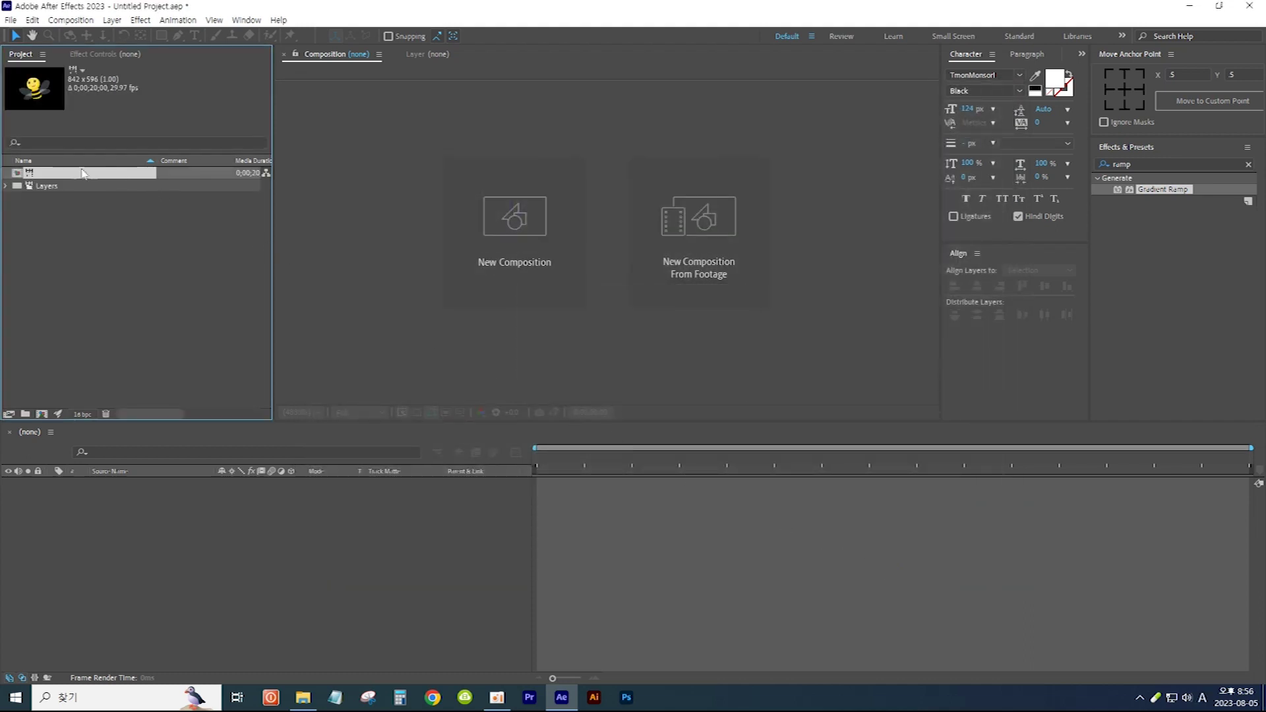
{"action": "double_click", "coordinate": [77, 174]}
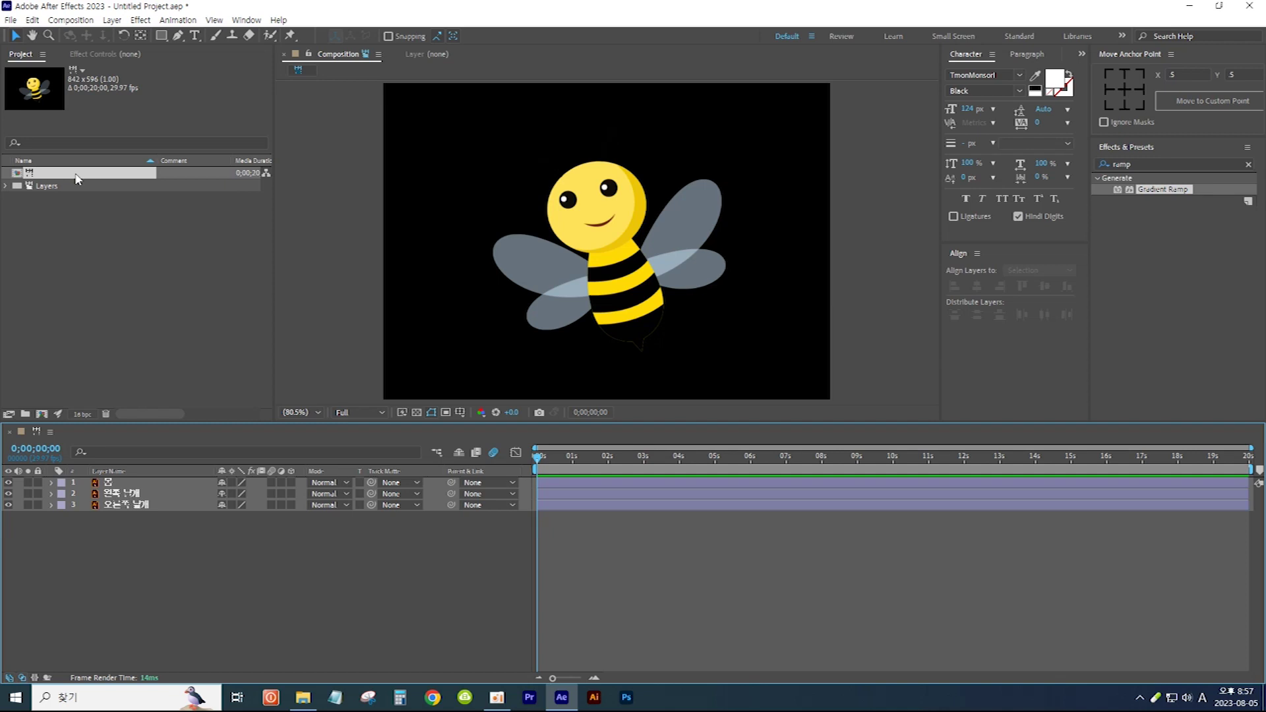
Create a white solid at composition size and place it beneath all the bee layers as the background
{"action": "left_click", "coordinate": [112, 20]}
{"action": "mouse_move", "coordinate": [158, 38]}
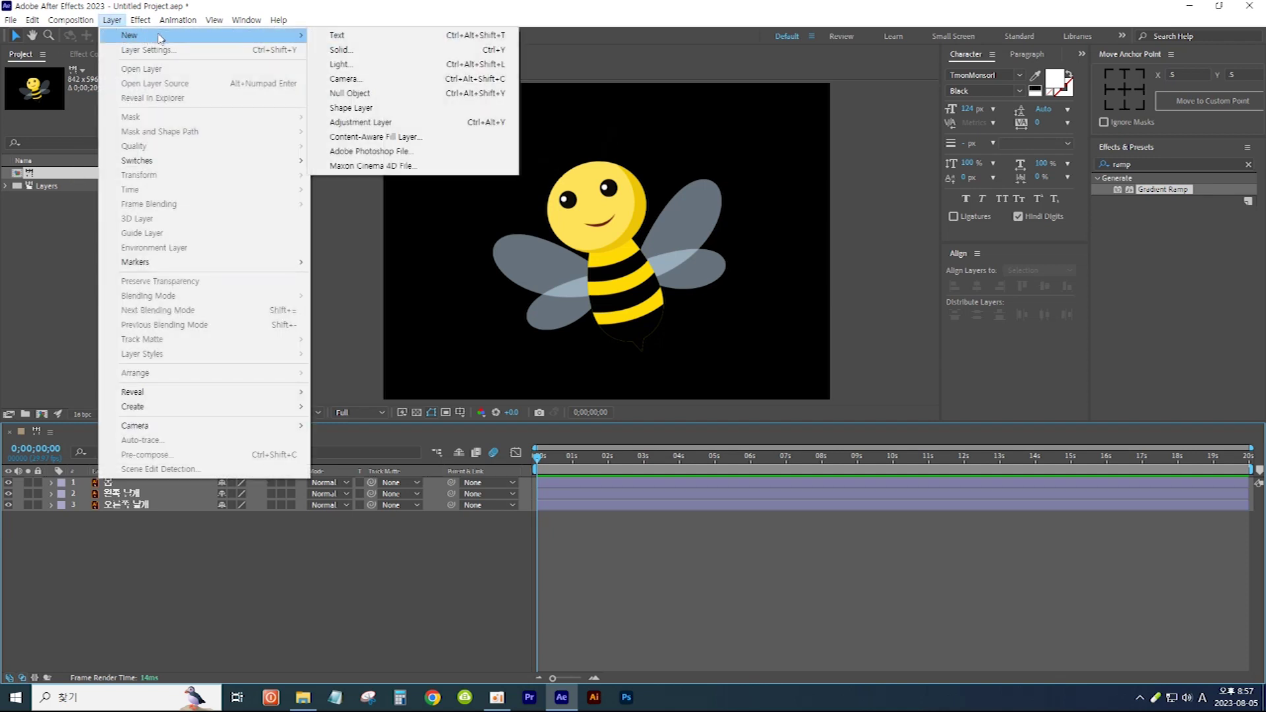
{"action": "left_click", "coordinate": [339, 49]}
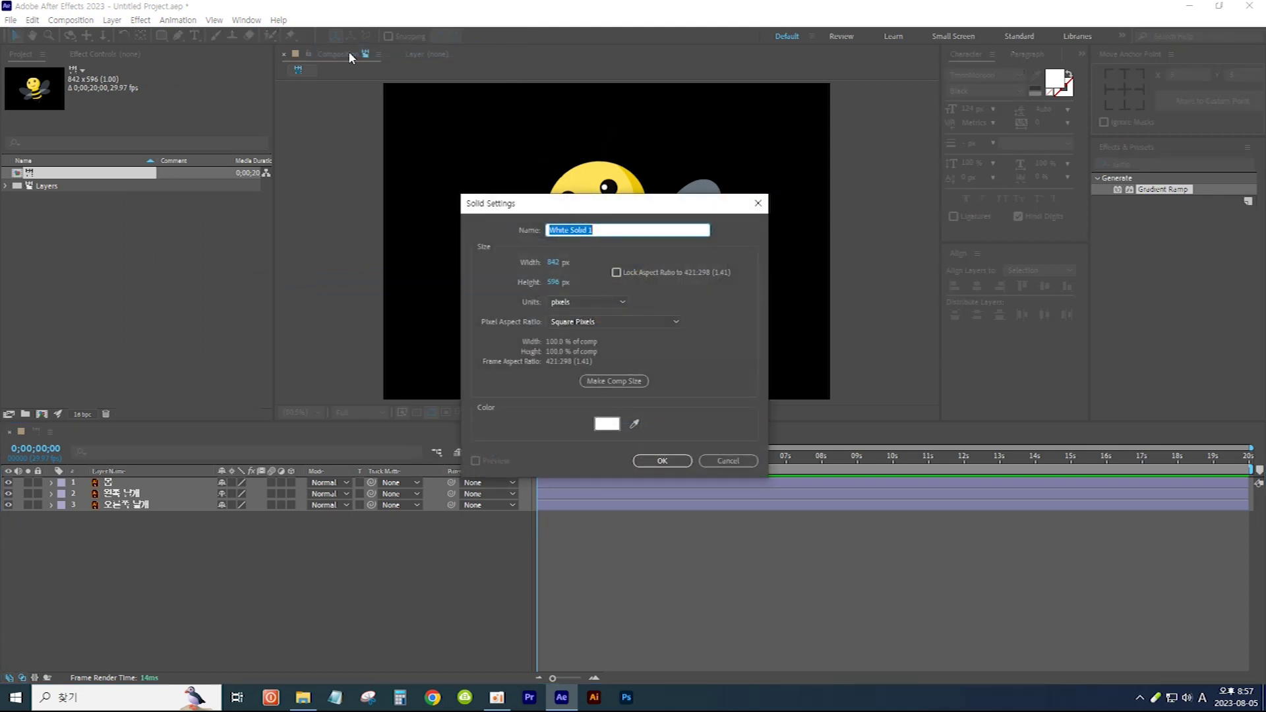
{"action": "left_click", "coordinate": [662, 461]}
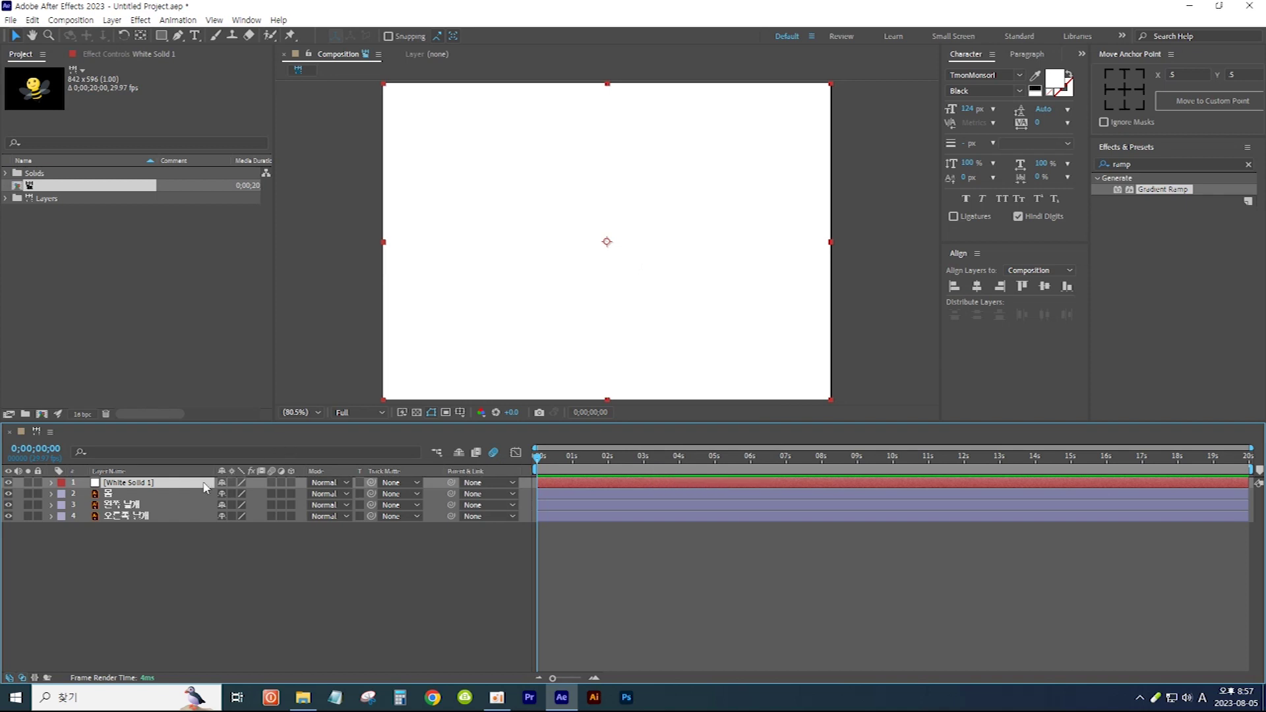
{"action": "left_click_drag", "start_coordinate": [204, 487], "coordinate": [202, 528]}
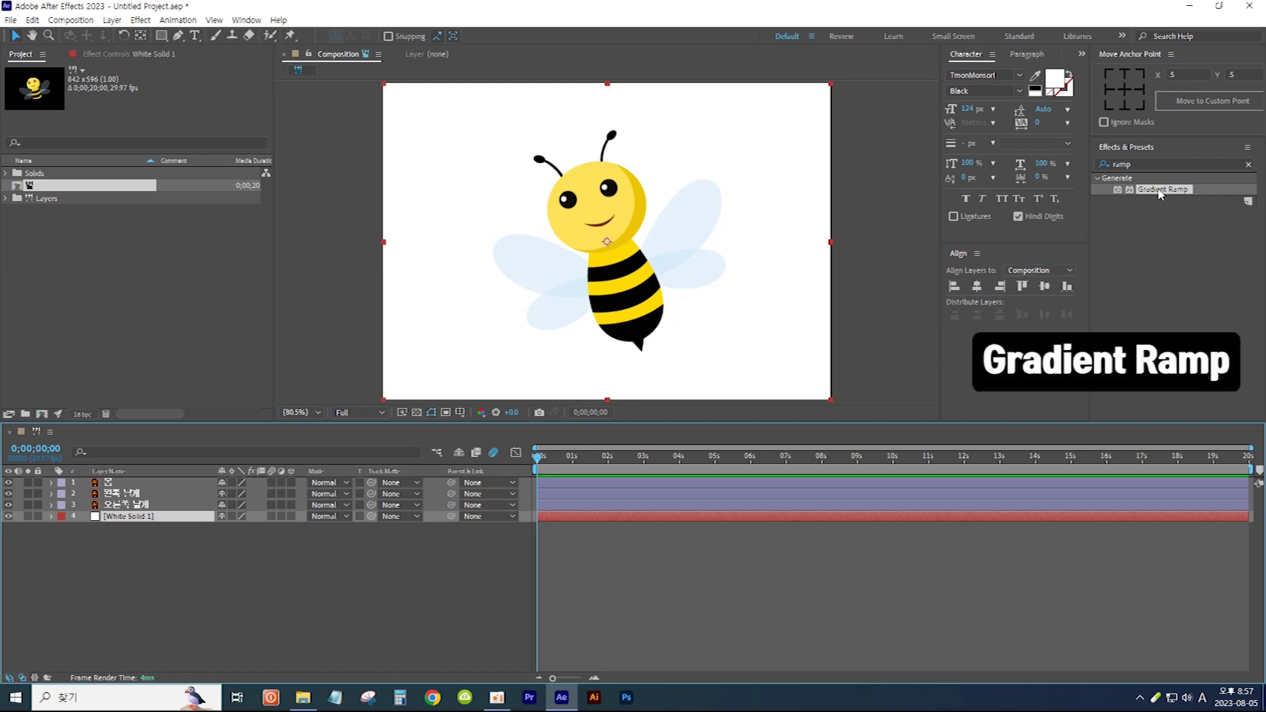
Apply the Gradient Ramp effect to the white solid and set its start color to blue 008AFF
{"action": "left_click_drag", "start_coordinate": [1161, 193], "coordinate": [162, 516]}
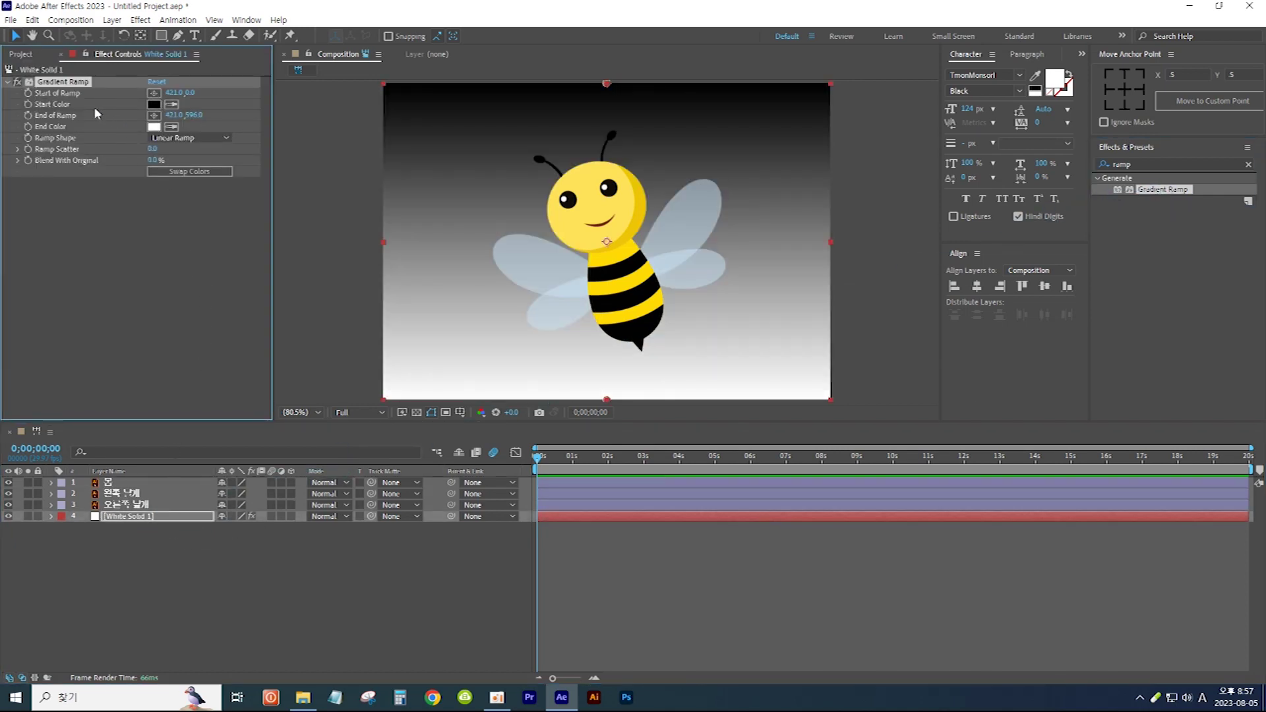
{"action": "left_click", "coordinate": [155, 105]}
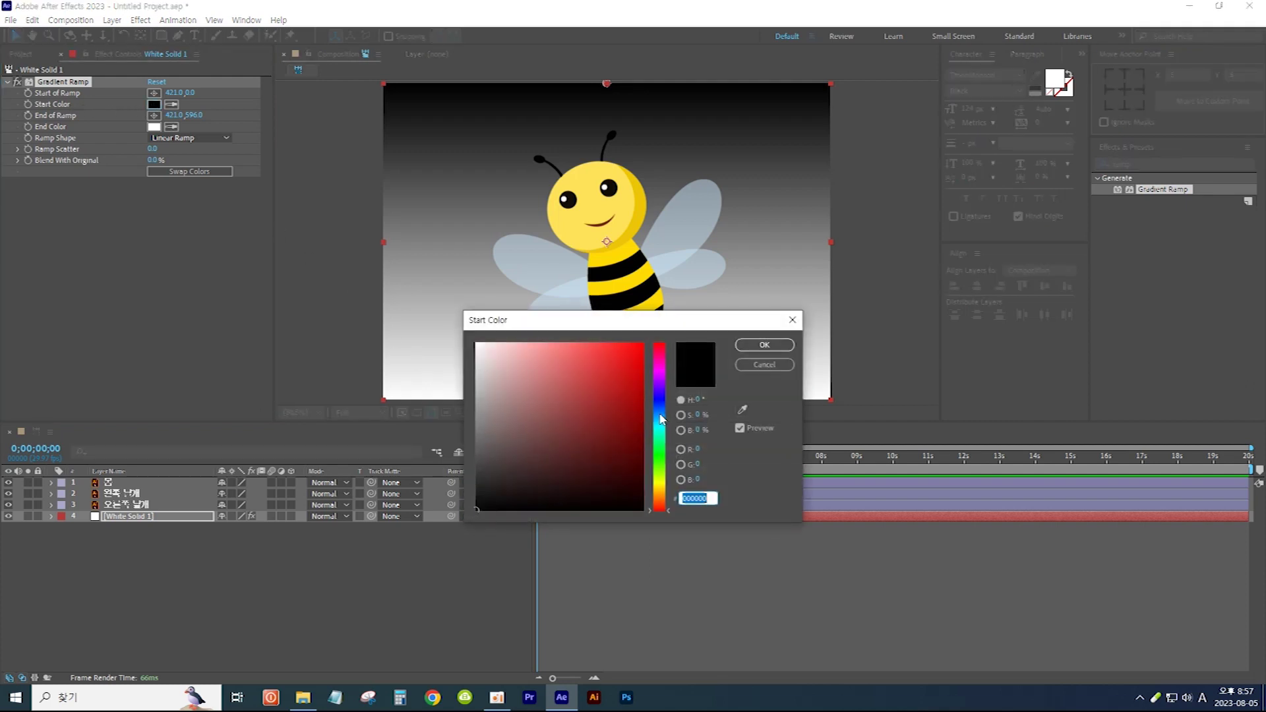
{"action": "left_click", "coordinate": [659, 414]}
{"action": "left_click", "coordinate": [643, 343]}
{"action": "left_click", "coordinate": [762, 347]}
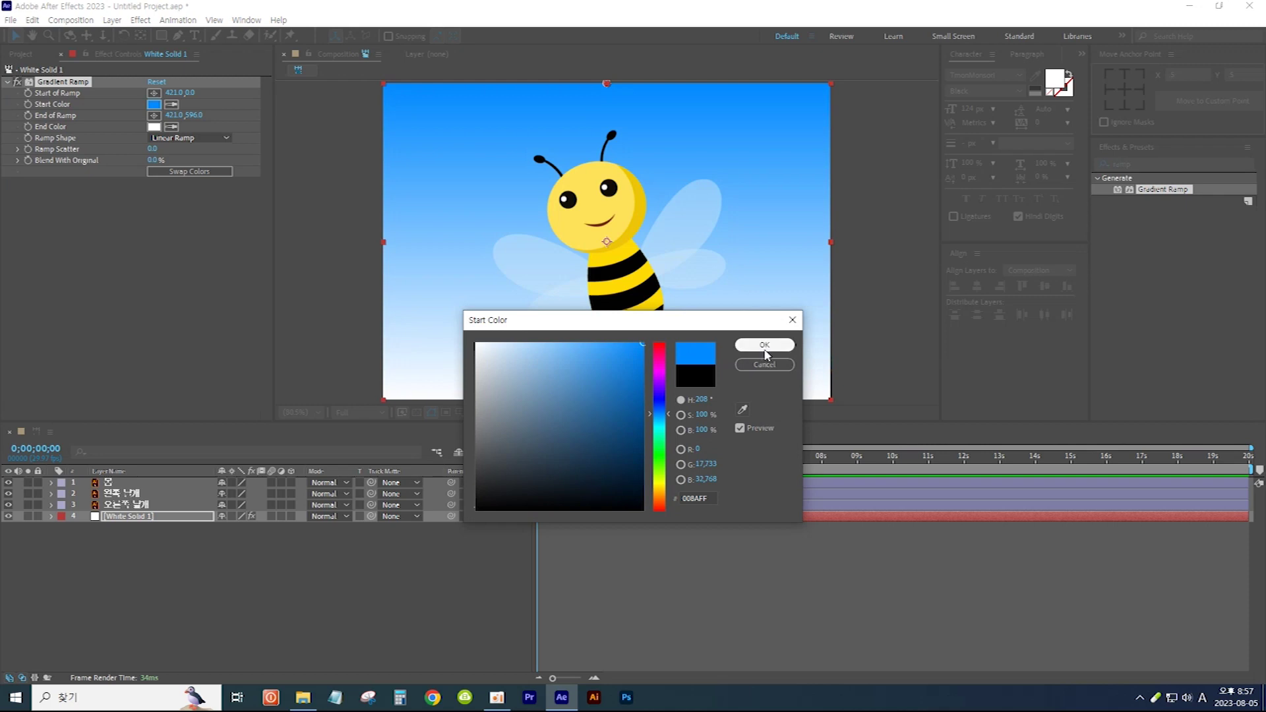
Move the anchor points of the 오른쪽 날개 and 왼쪽 날개 layers to where each wing joins the bee's body
{"action": "left_click", "coordinate": [159, 506]}
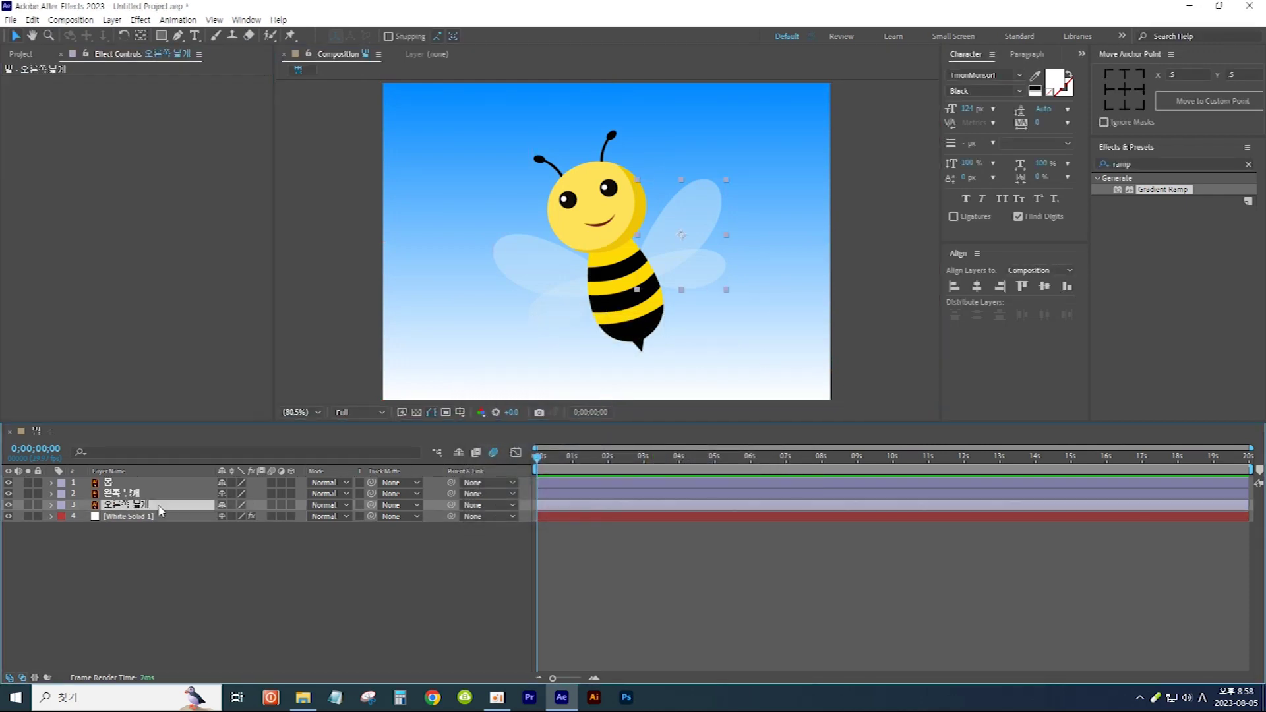
{"action": "left_click", "coordinate": [141, 36]}
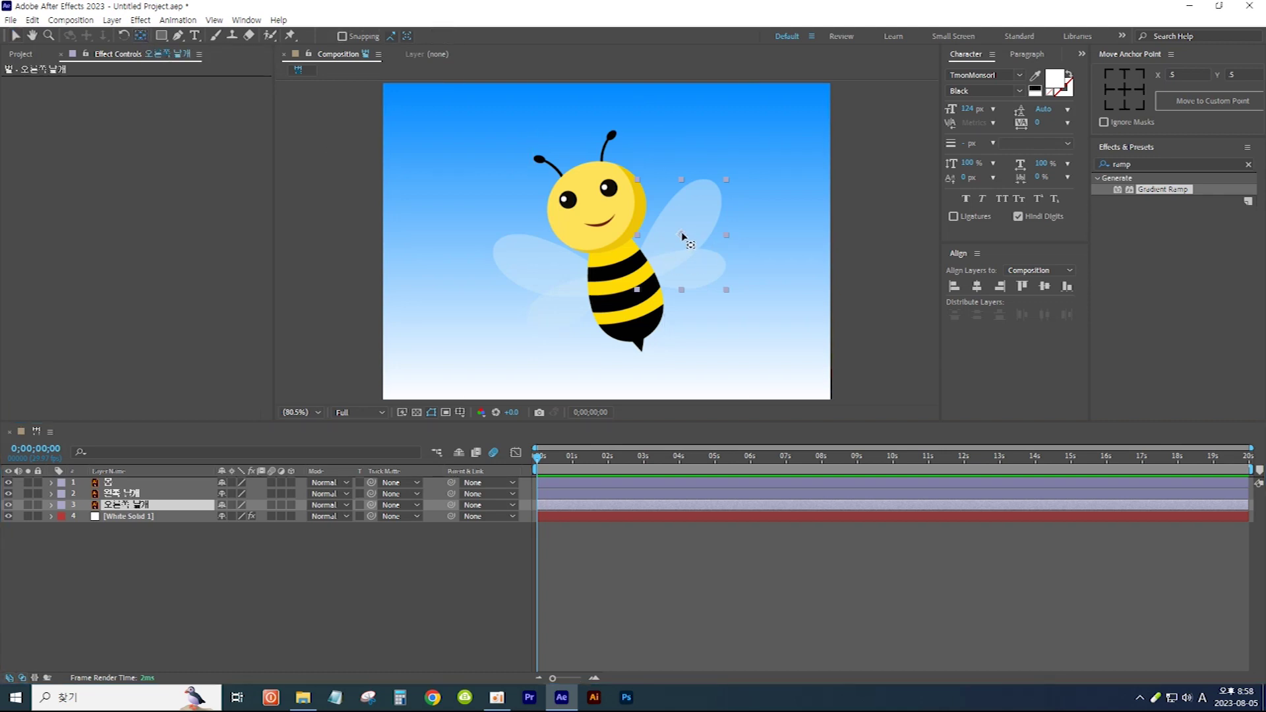
{"action": "left_click_drag", "start_coordinate": [683, 236], "coordinate": [640, 282]}
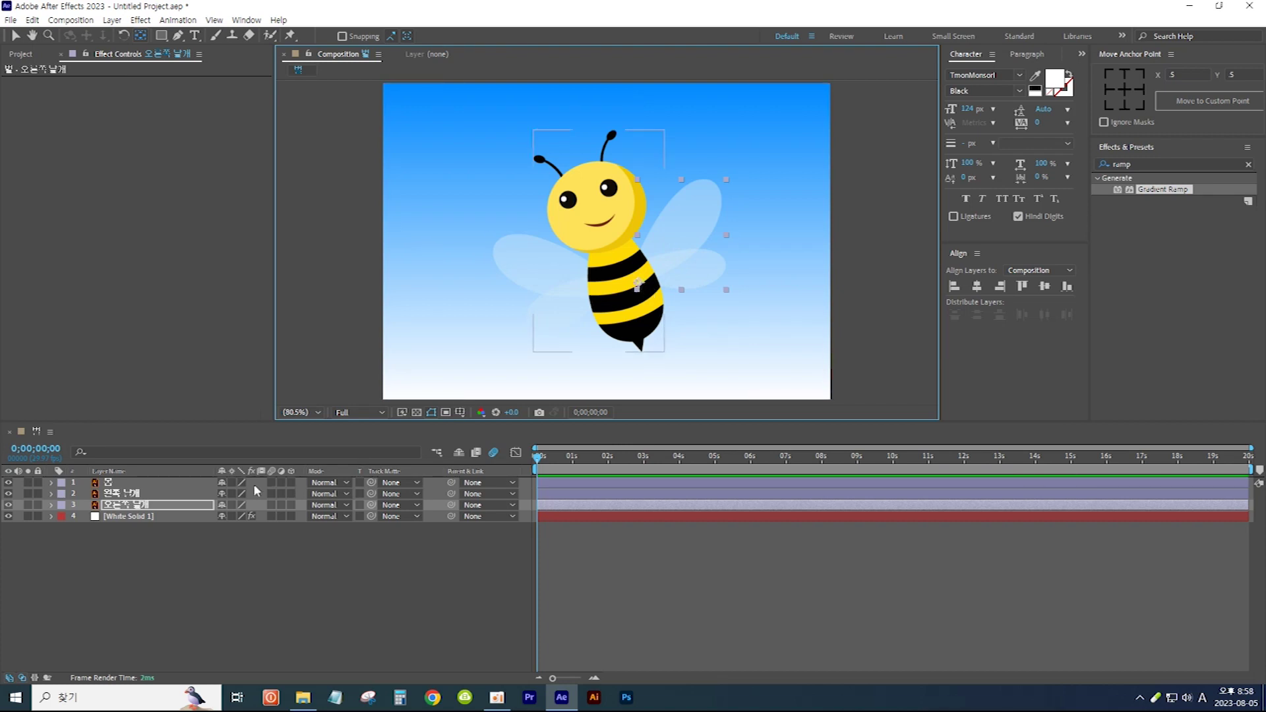
{"action": "left_click", "coordinate": [156, 496]}
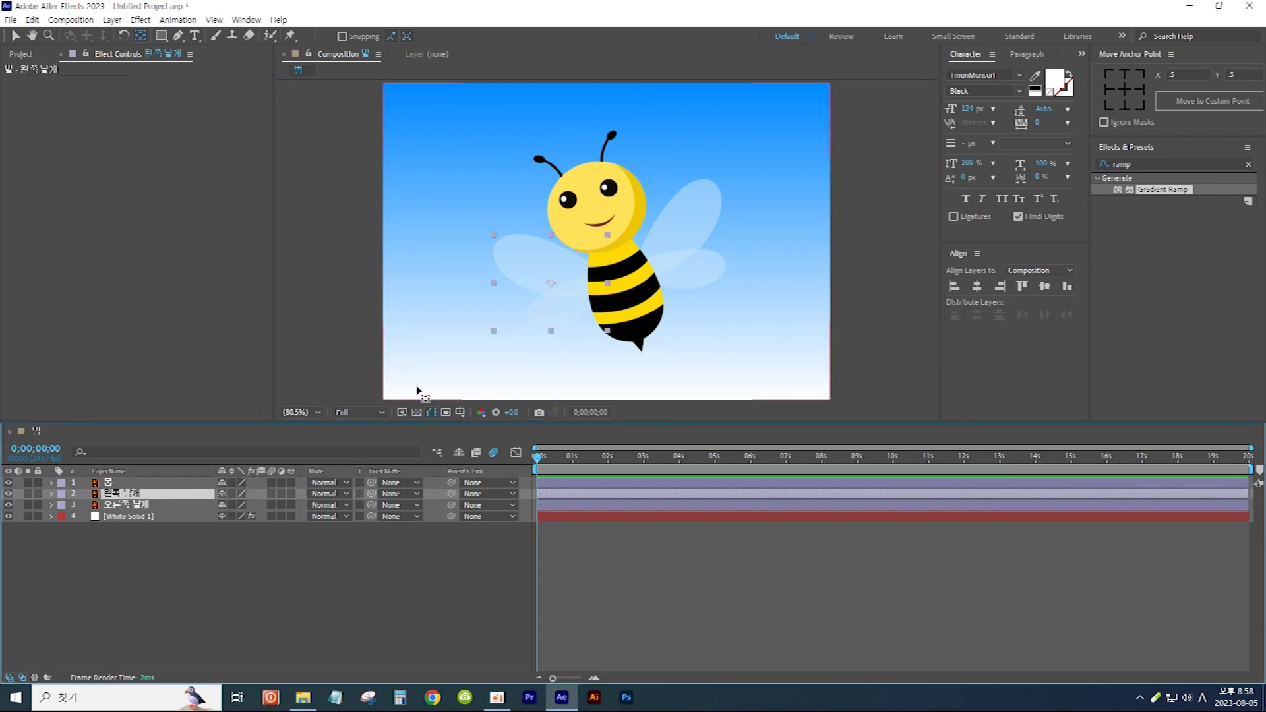
{"action": "left_click_drag", "start_coordinate": [552, 284], "coordinate": [608, 287]}
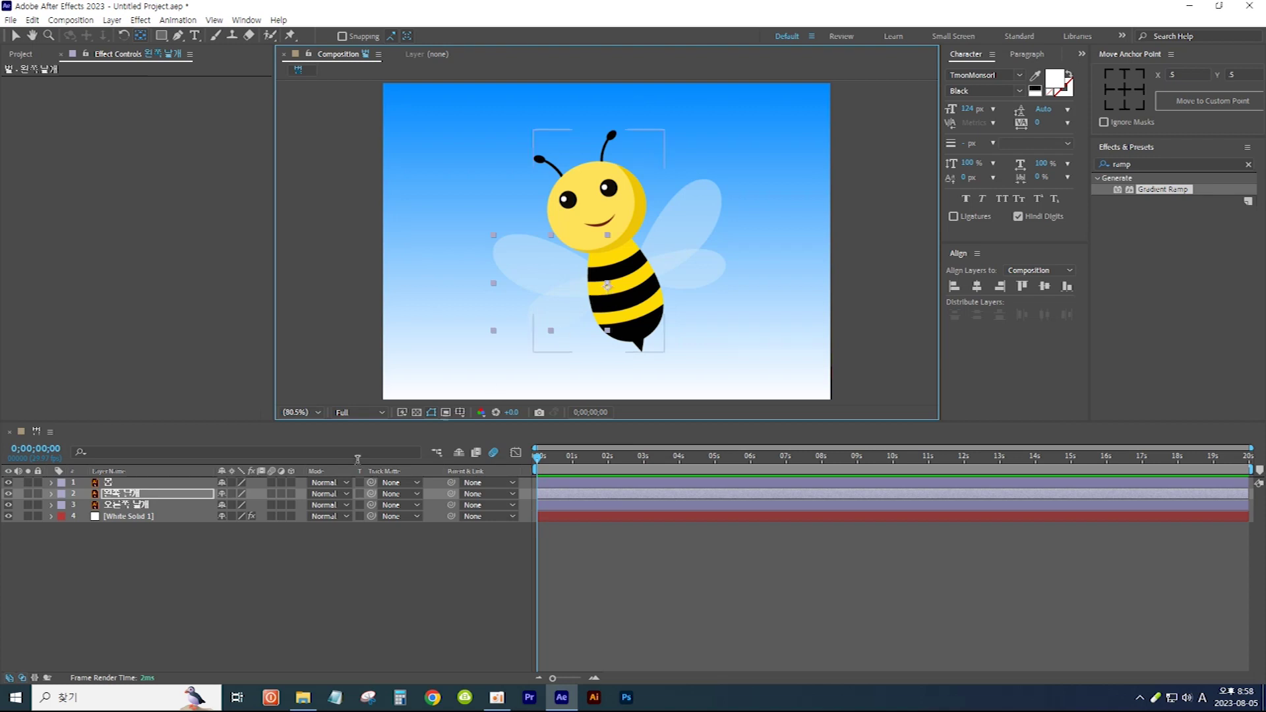
Add the expression wiggle(50,50) to the Rotation of the 왼쪽 날개 layer and preview the wing's motion
{"action": "left_click", "coordinate": [170, 499]}
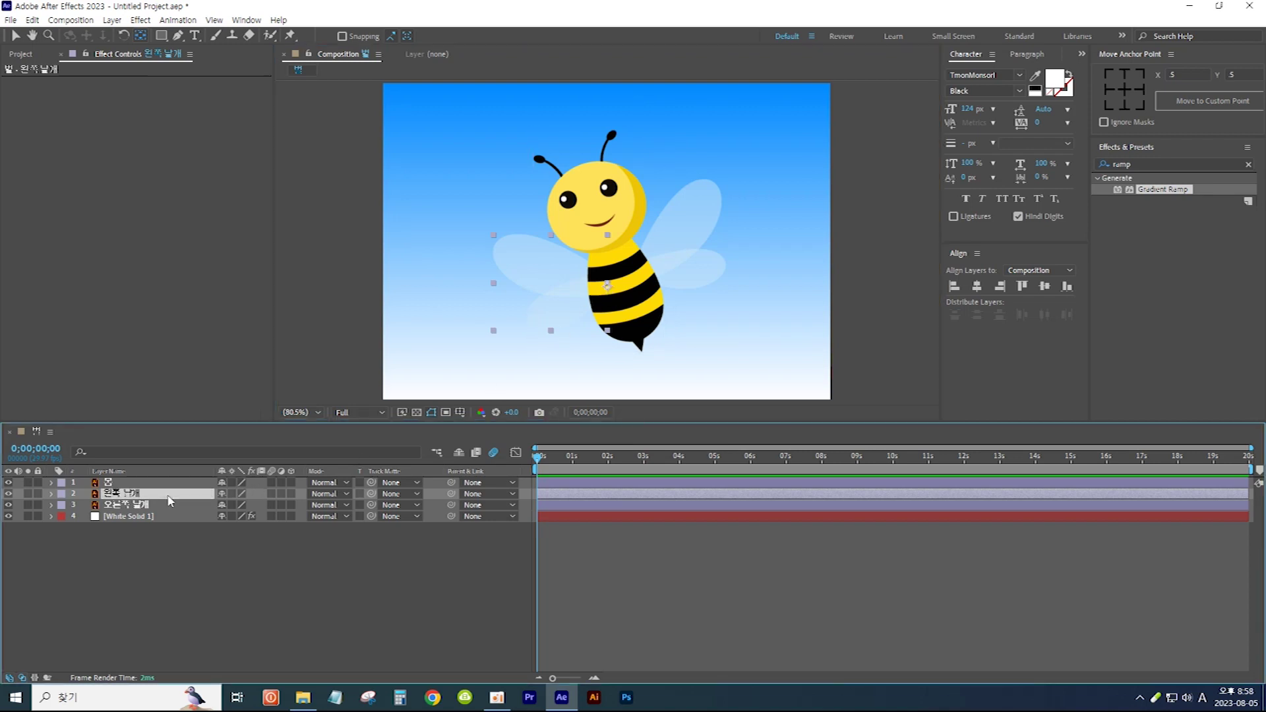
{"action": "key", "text": "r"}
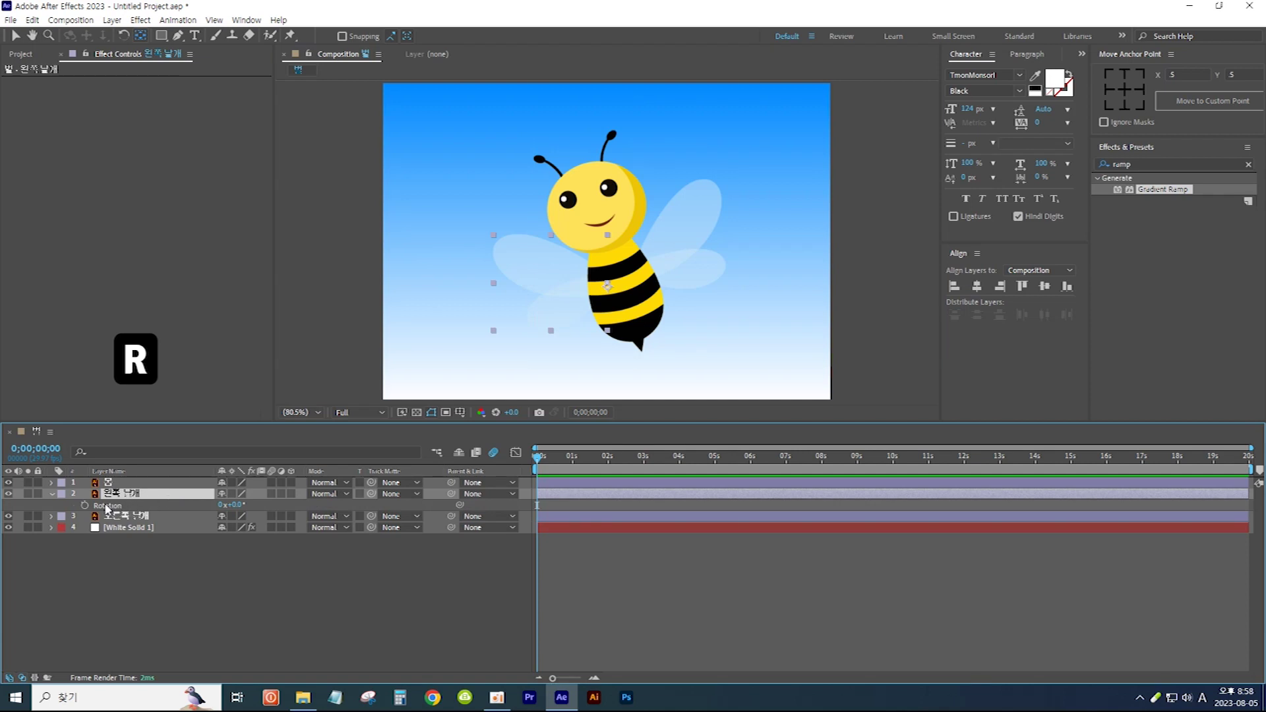
{"action": "key", "text": "alt"}
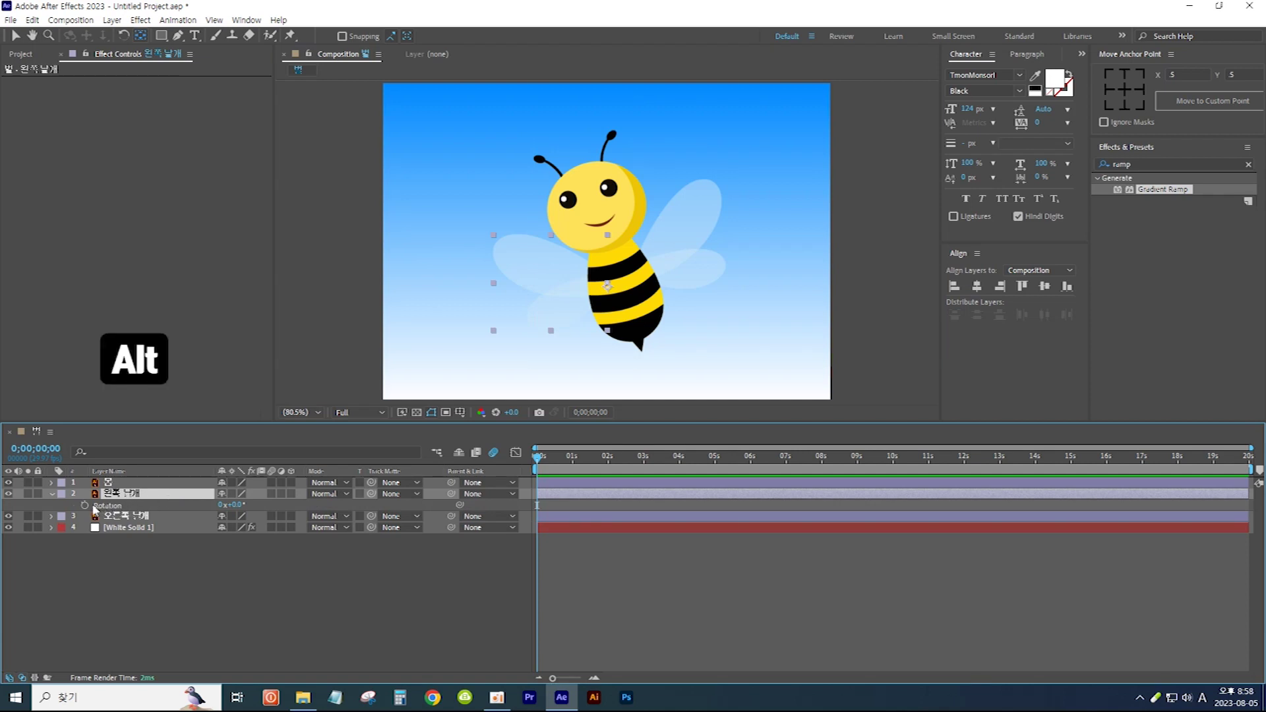
{"action": "left_click", "coordinate": [85, 506], "text": "alt"}
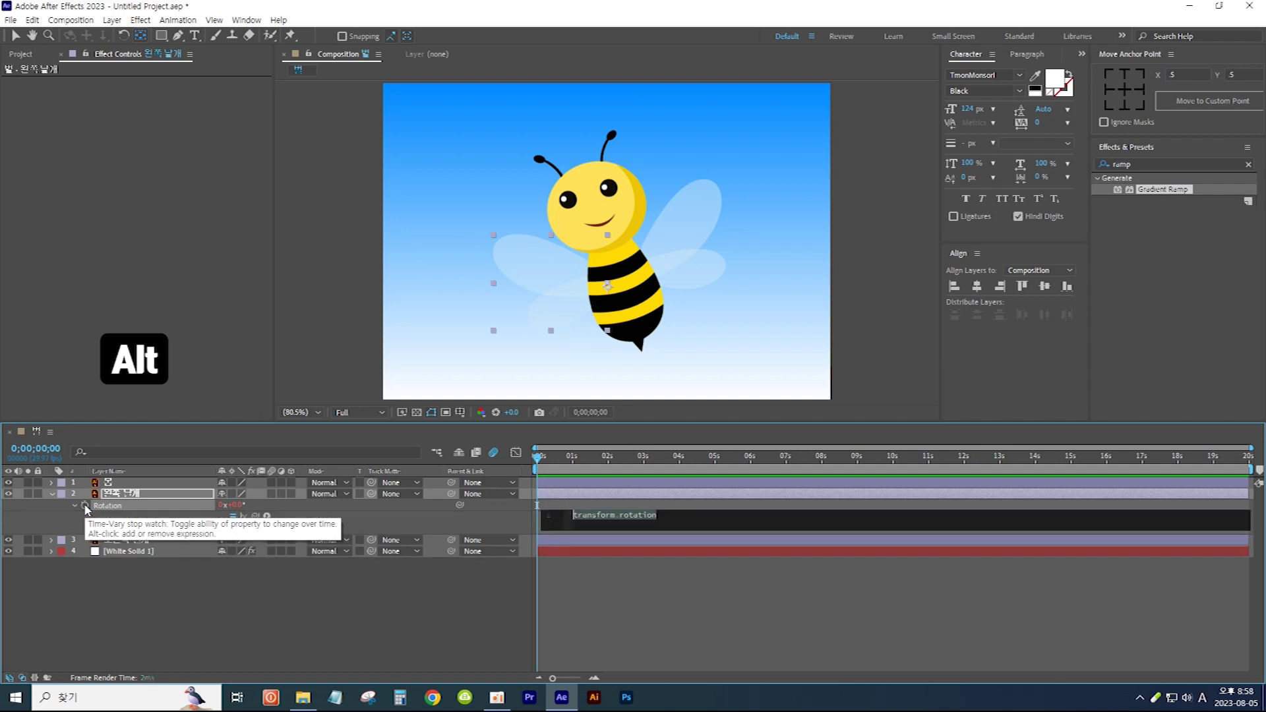
{"action": "type", "text": "wi"}
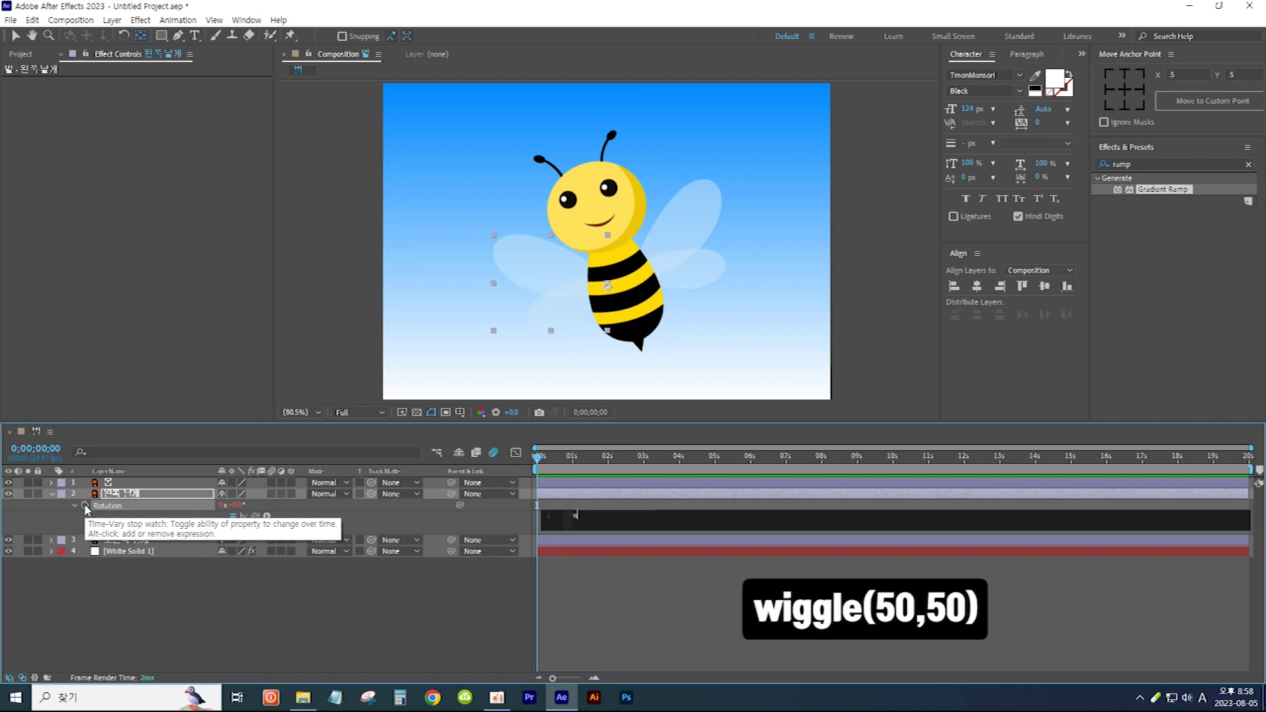
{"action": "type", "text": "ggl"}
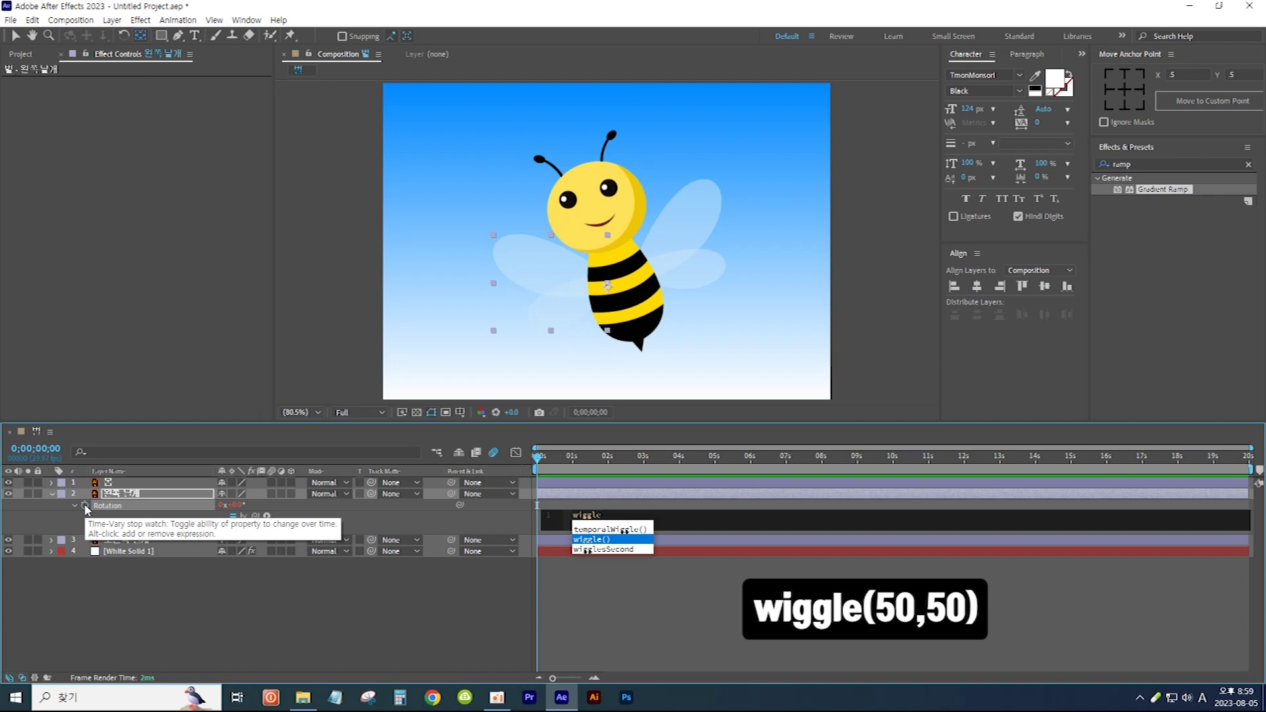
{"action": "type", "text": "e"}
{"action": "key", "text": "Return"}
{"action": "type", "text": "50,"}
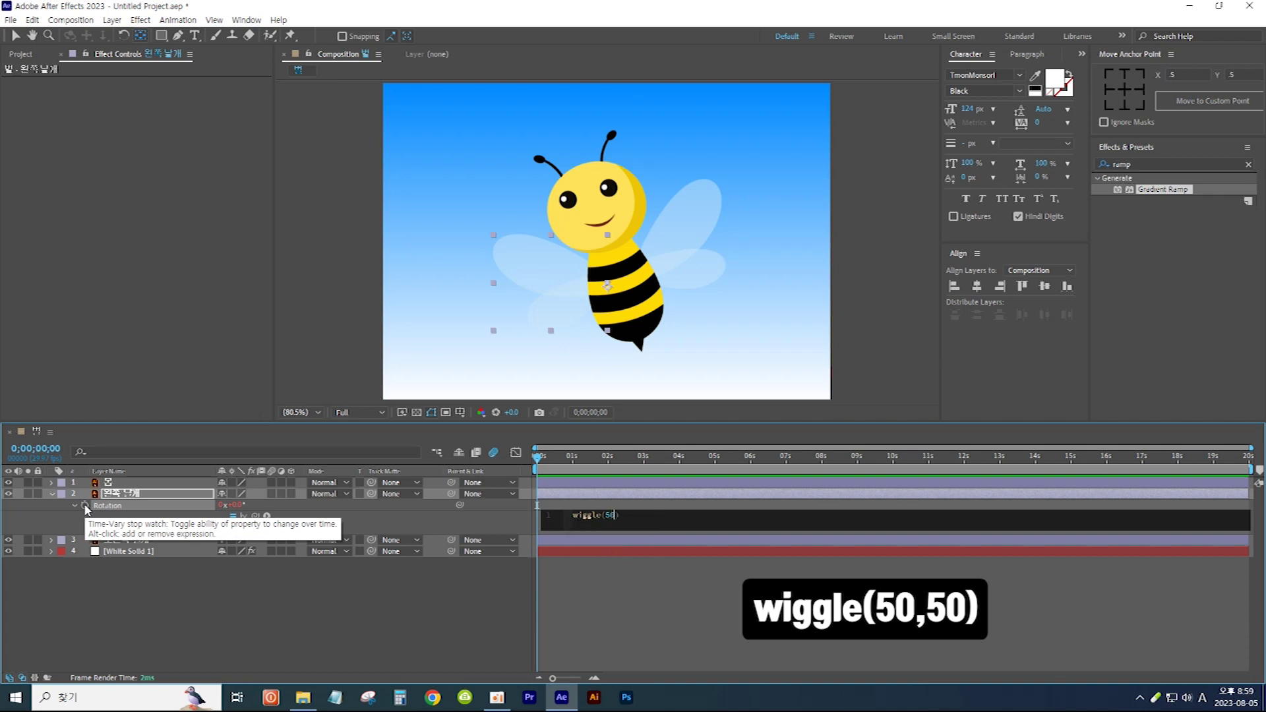
{"action": "type", "text": "50"}
{"action": "left_click", "coordinate": [594, 587]}
{"action": "key", "text": "space"}
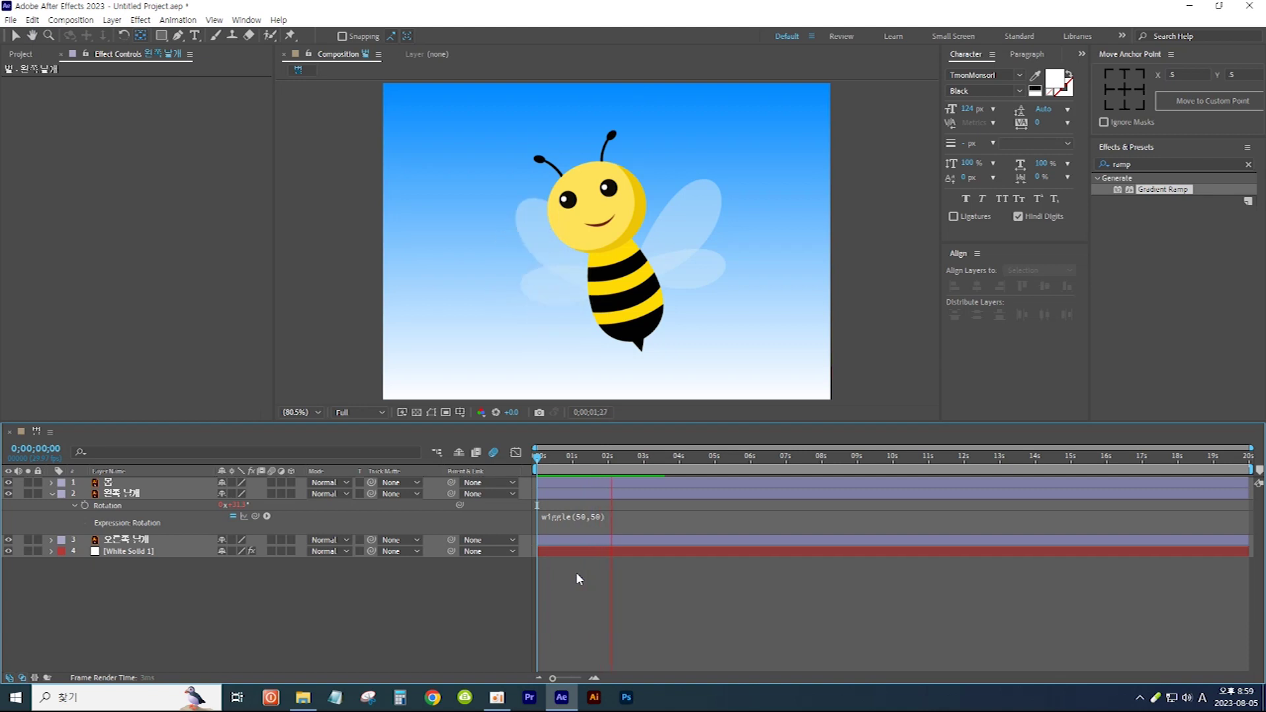
{"action": "key", "text": "Home"}
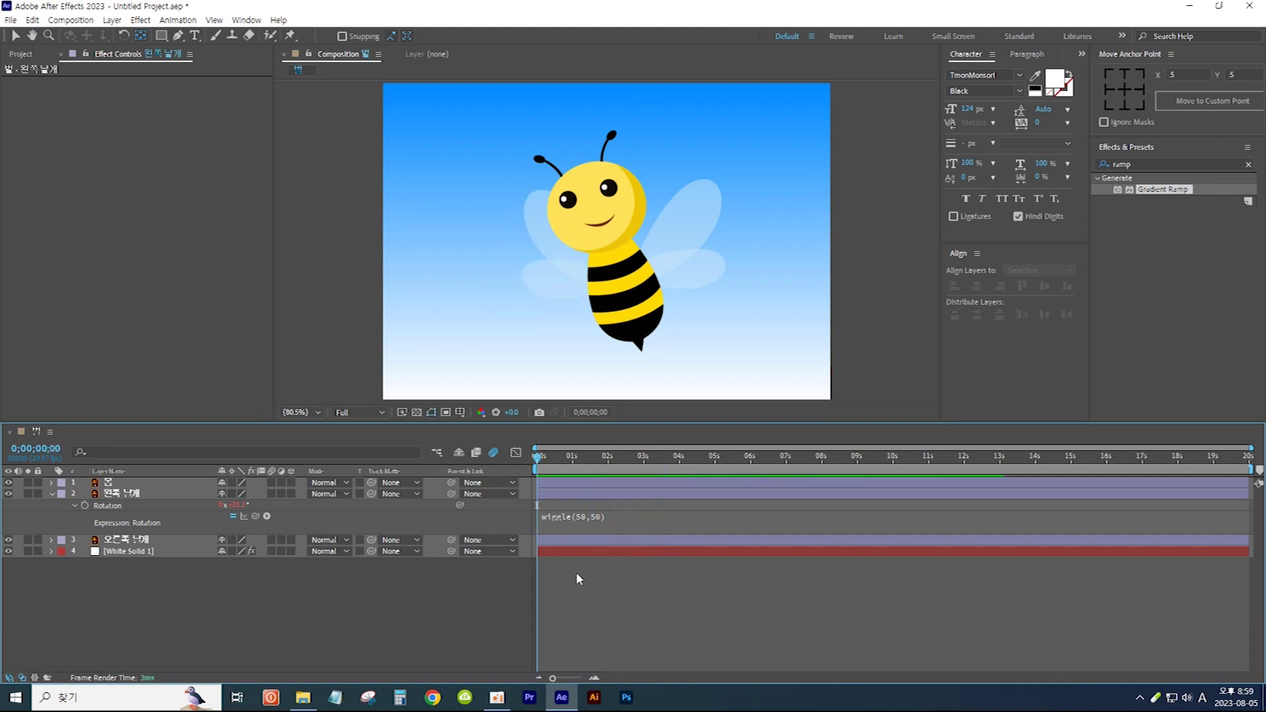
Copy only the Rotation expression from the 왼쪽 날개 layer to the 오른쪽 날개 layer and preview both wings
{"action": "left_click", "coordinate": [109, 506]}
{"action": "right_click", "coordinate": [109, 506]}
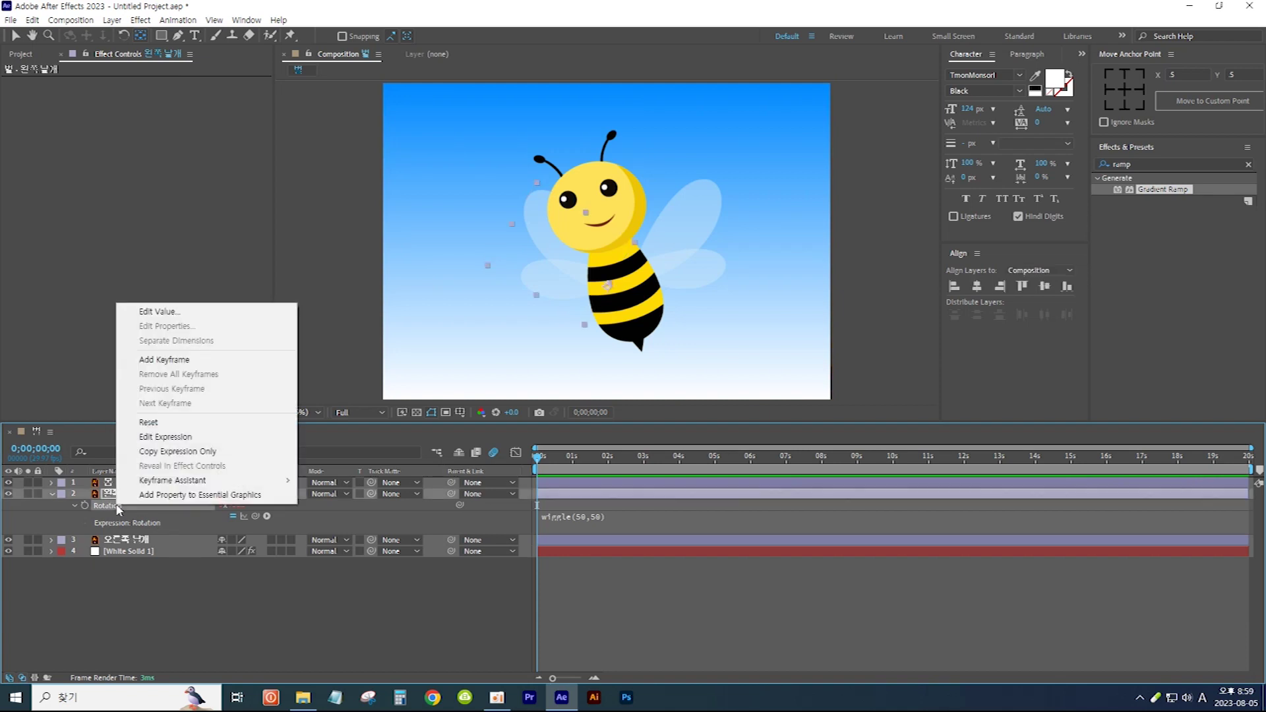
{"action": "left_click", "coordinate": [221, 453]}
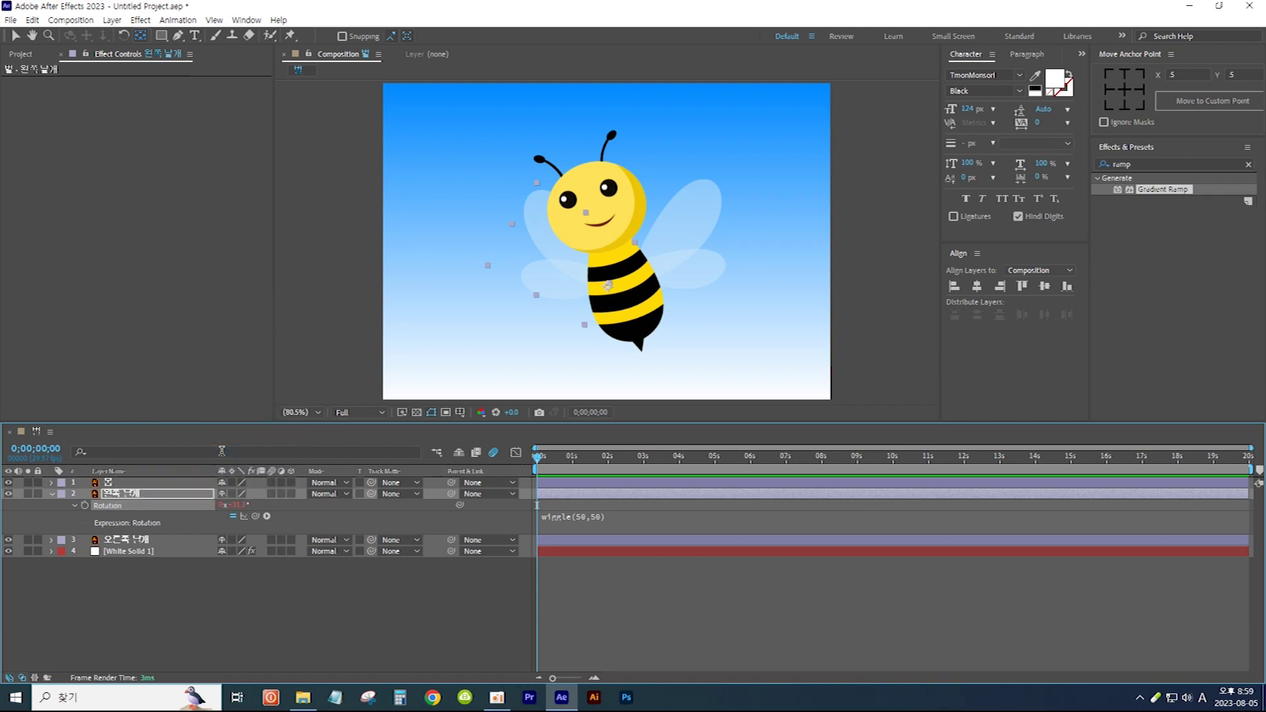
{"action": "left_click", "coordinate": [157, 540]}
{"action": "key", "text": "ctrl+v"}
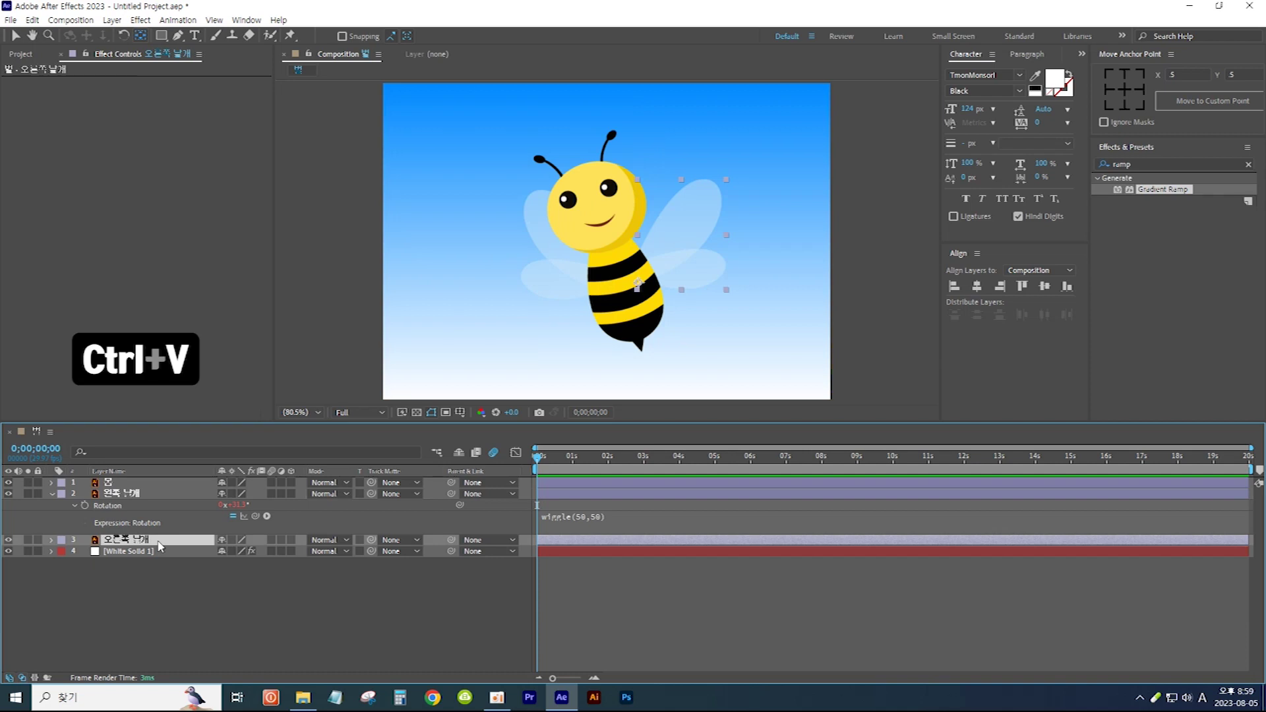
{"action": "key", "text": "Return"}
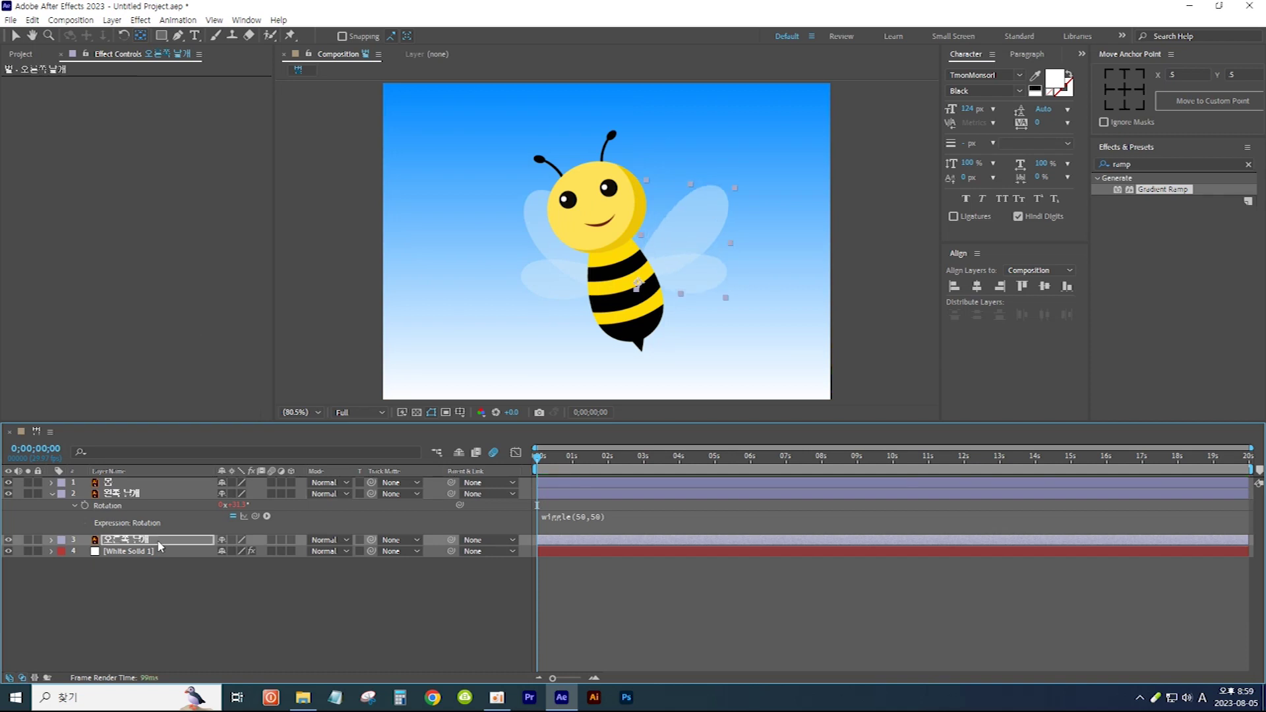
{"action": "key", "text": "space"}
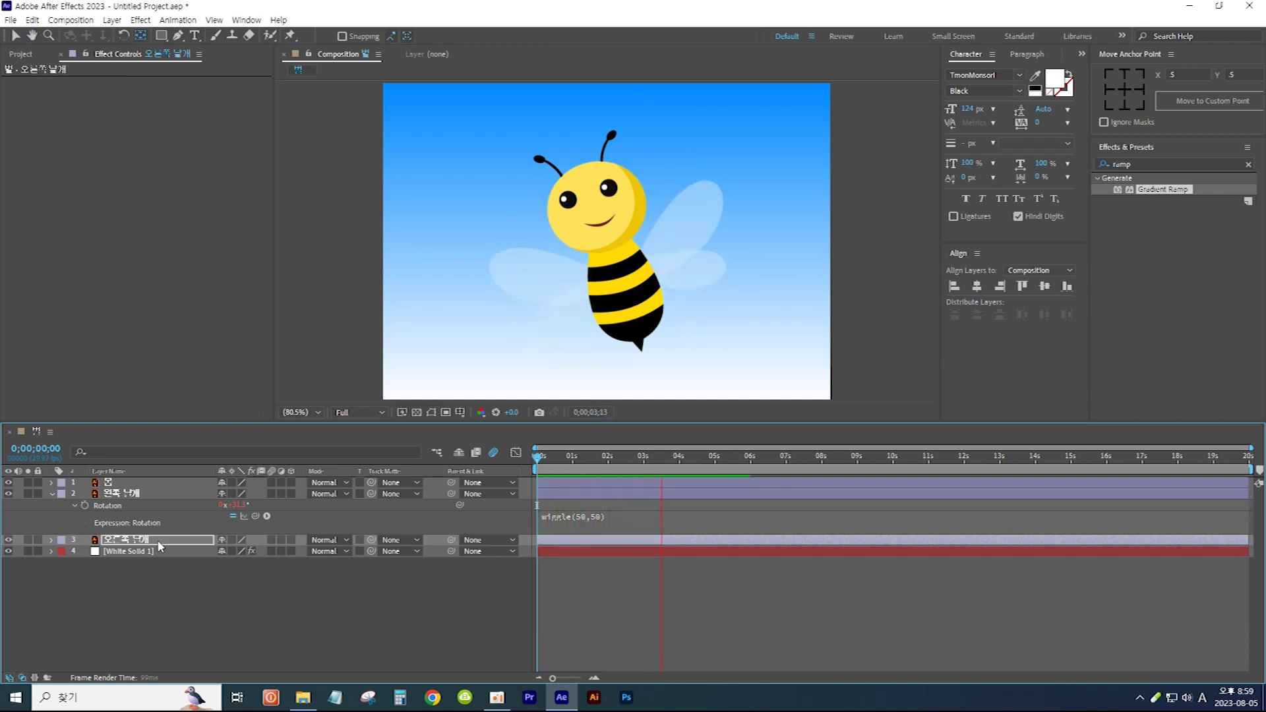
{"action": "key", "text": "space"}
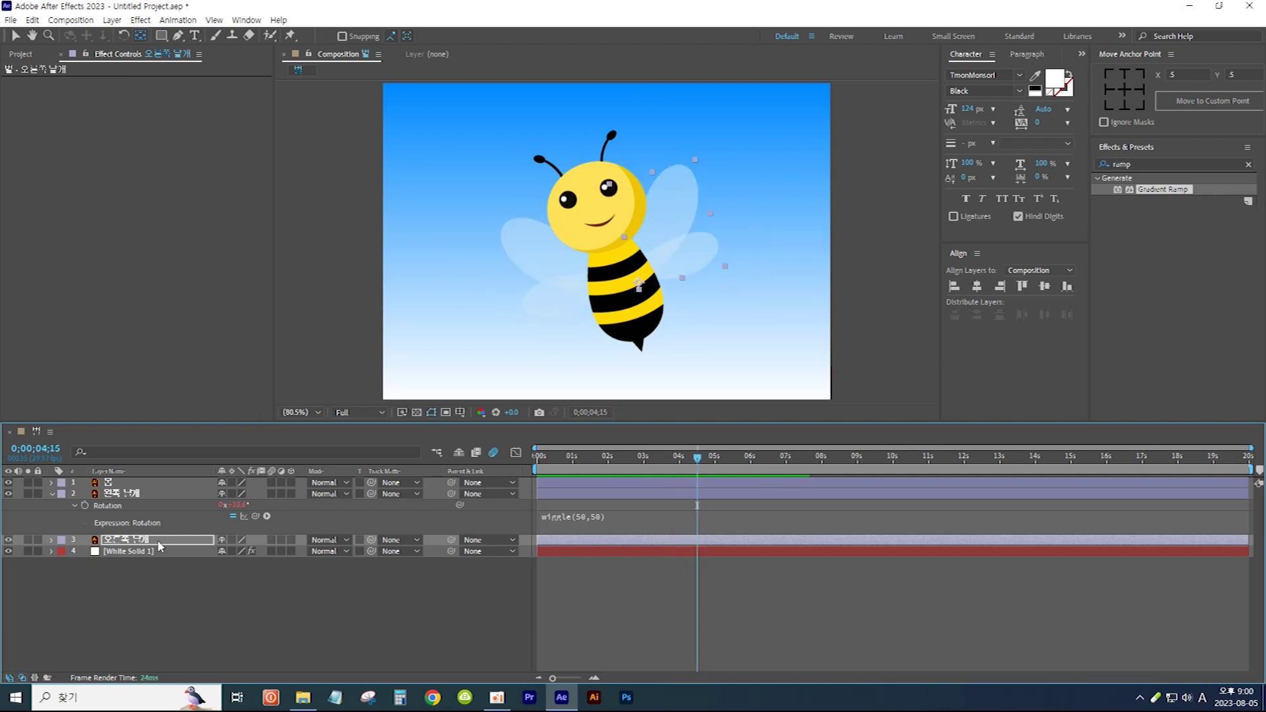
Enable motion blur on the 오른쪽 날개 and 왼쪽 날개 layers
{"action": "left_click", "coordinate": [271, 539]}
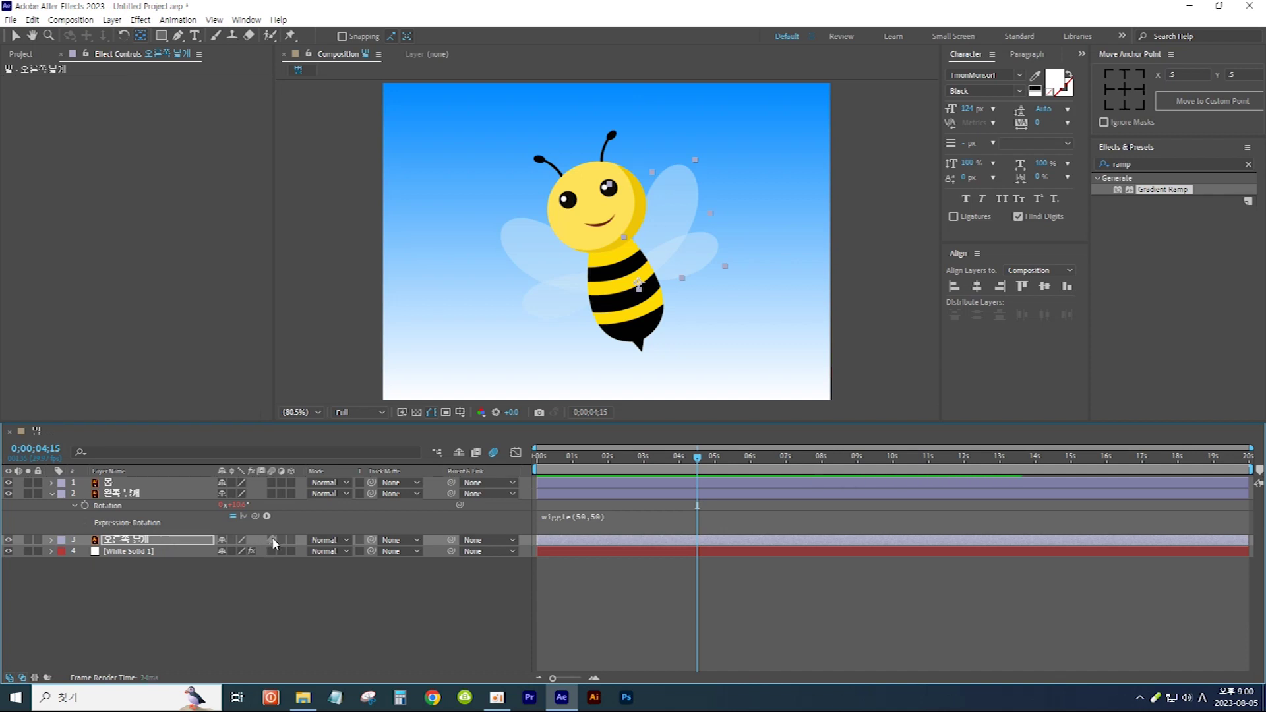
{"action": "left_click", "coordinate": [271, 494]}
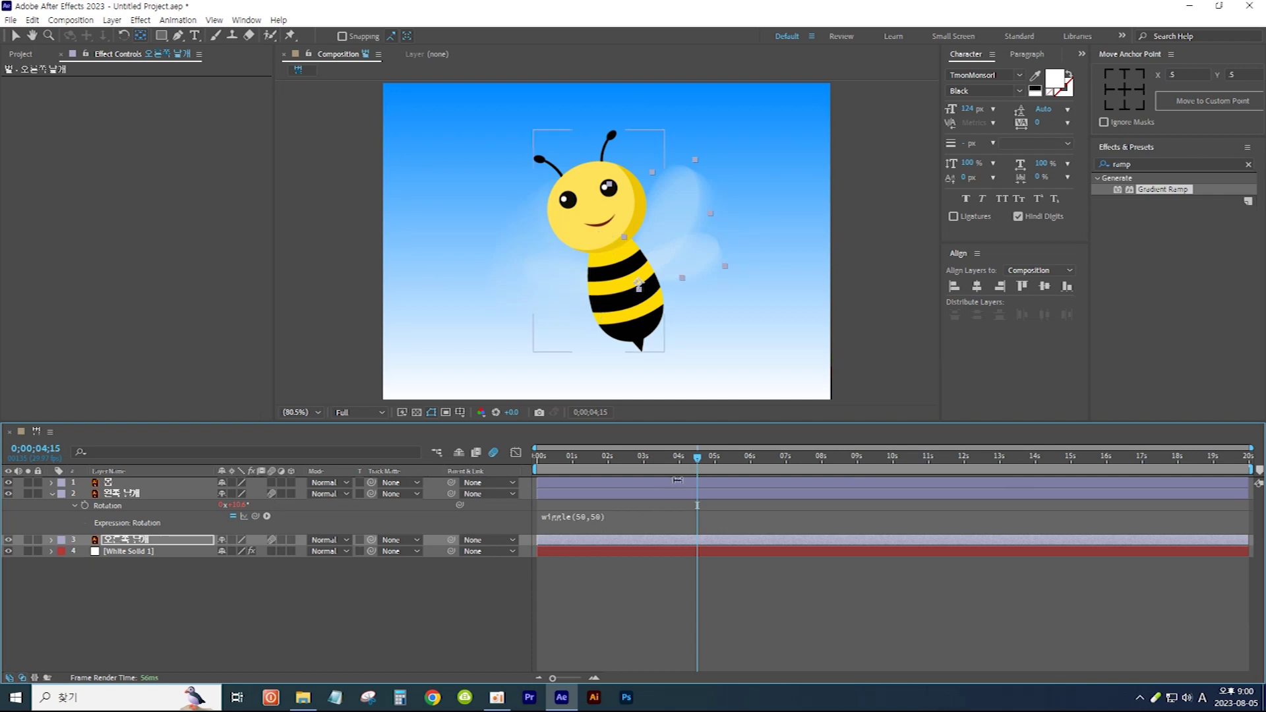
Preview the motion-blurred wings from the start of the composition
{"action": "left_click_drag", "start_coordinate": [700, 461], "coordinate": [537, 461]}
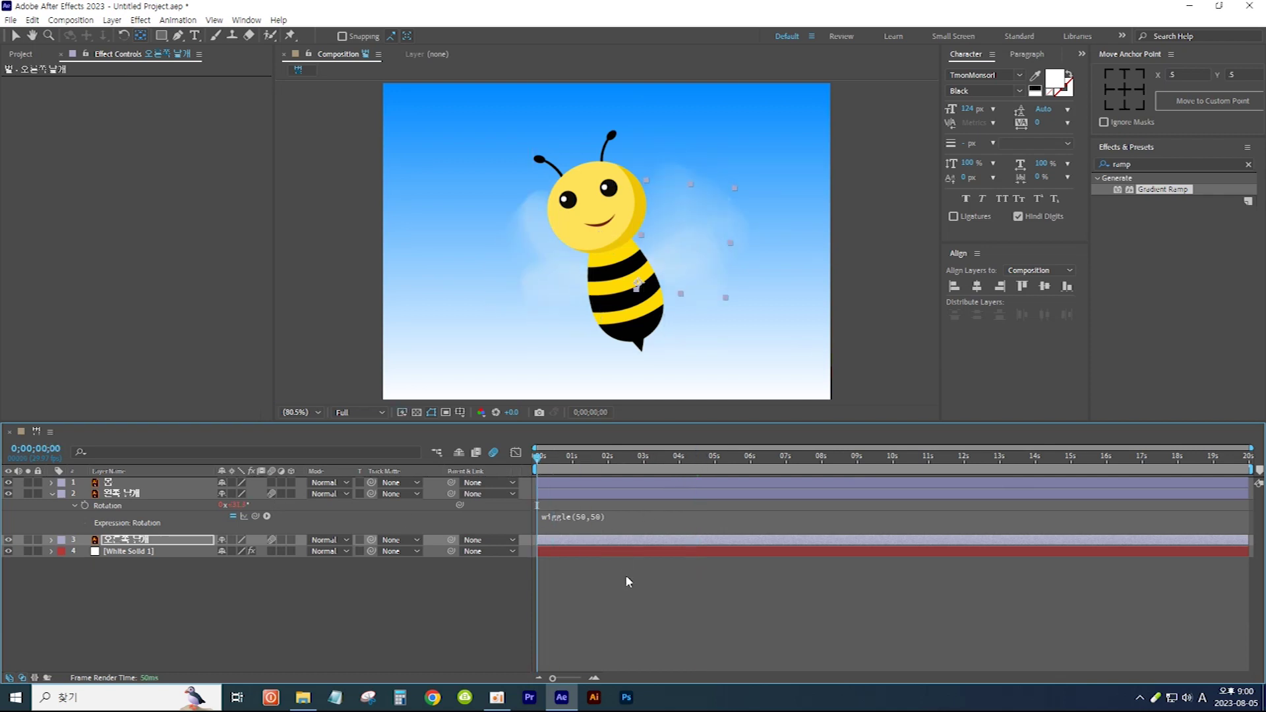
{"action": "key", "text": "space"}
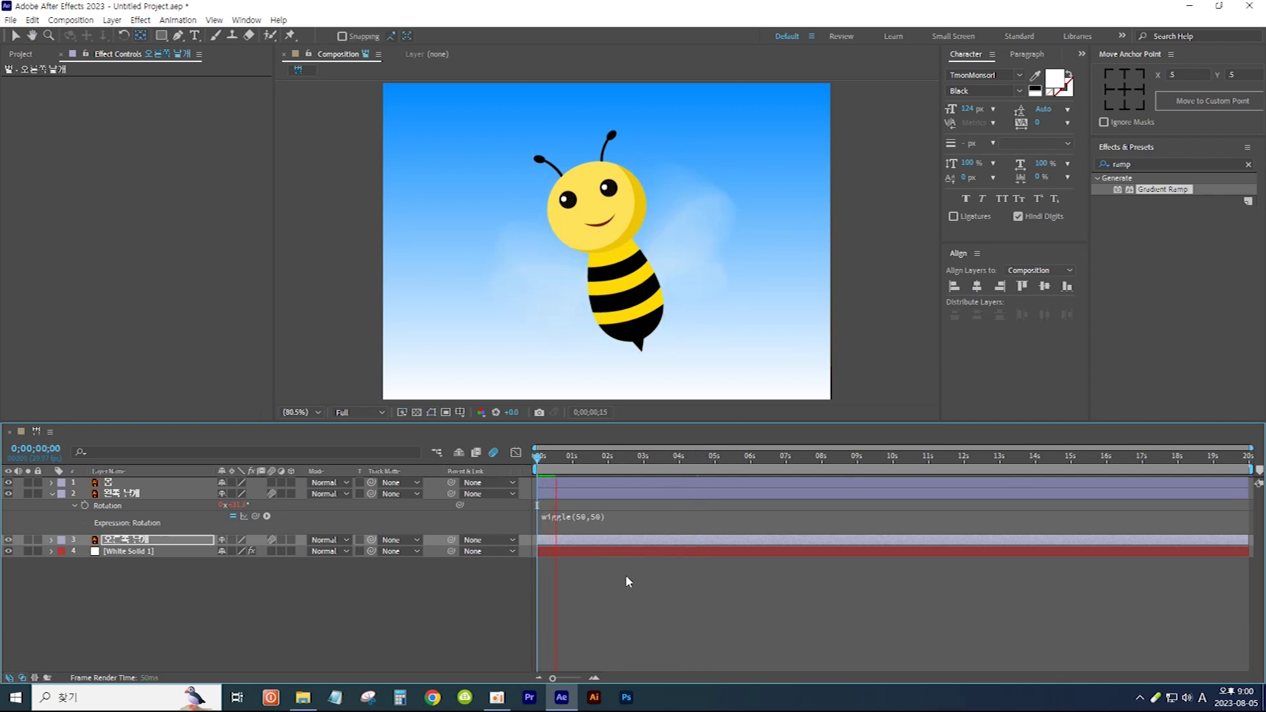
{"action": "key", "text": "Home"}
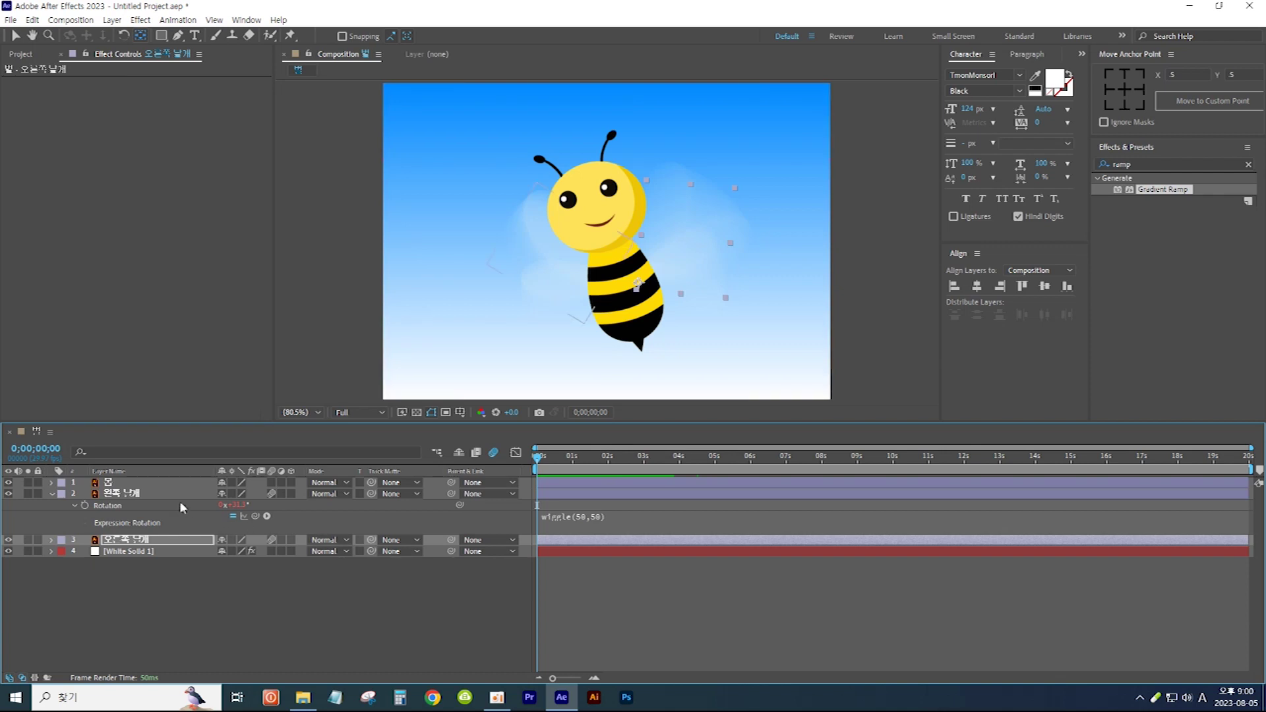
Add the expression wiggle(10,30) to the Position of the bee's body layer and preview the motion
{"action": "left_click", "coordinate": [144, 484]}
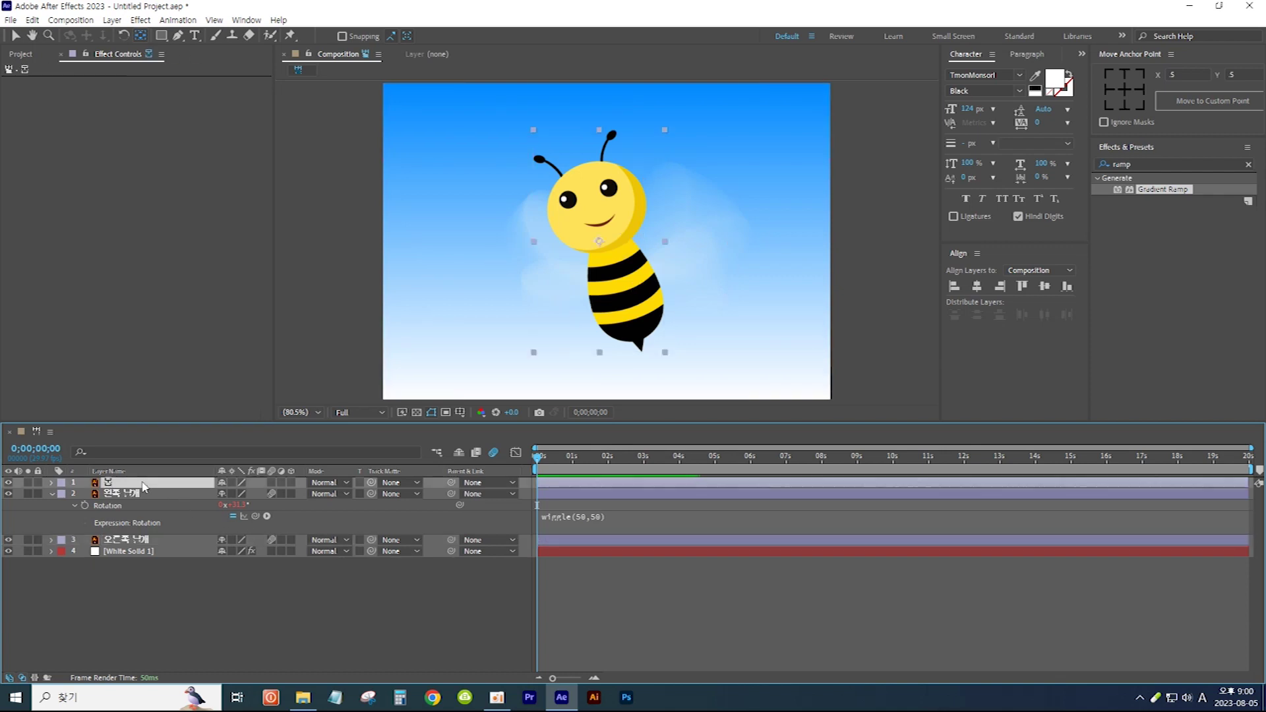
{"action": "key", "text": "p"}
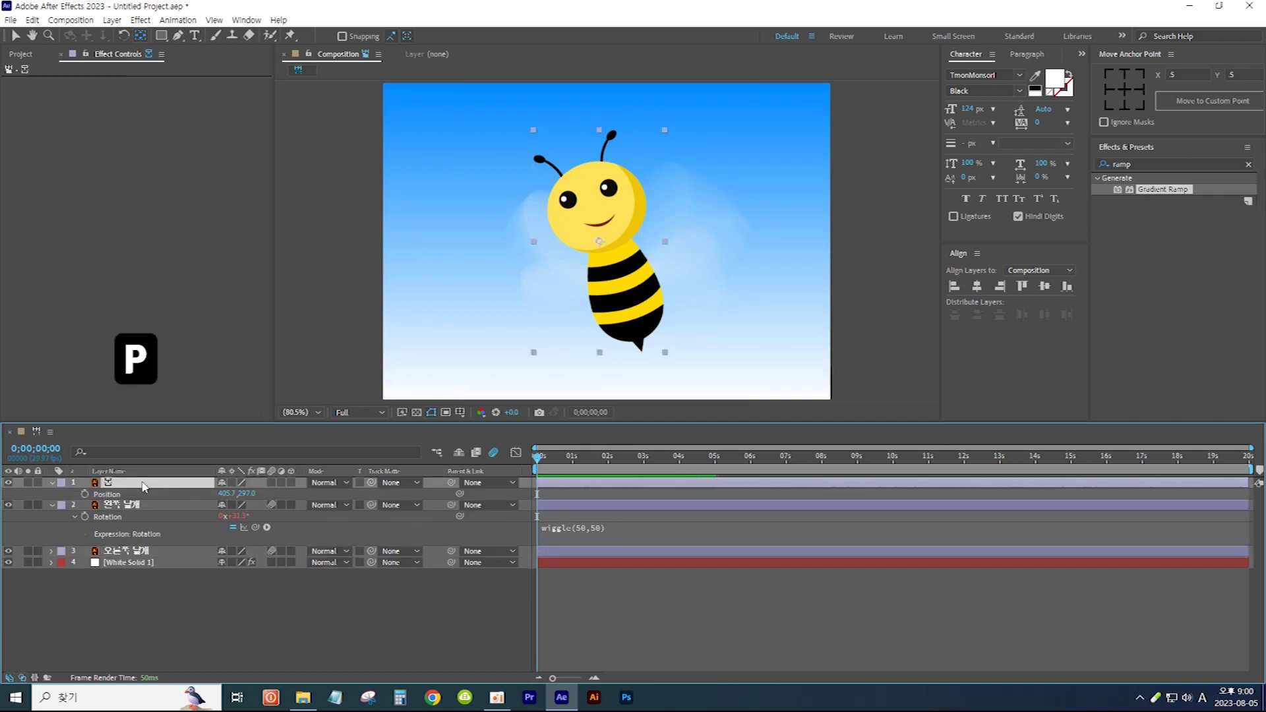
{"action": "key", "text": "alt"}
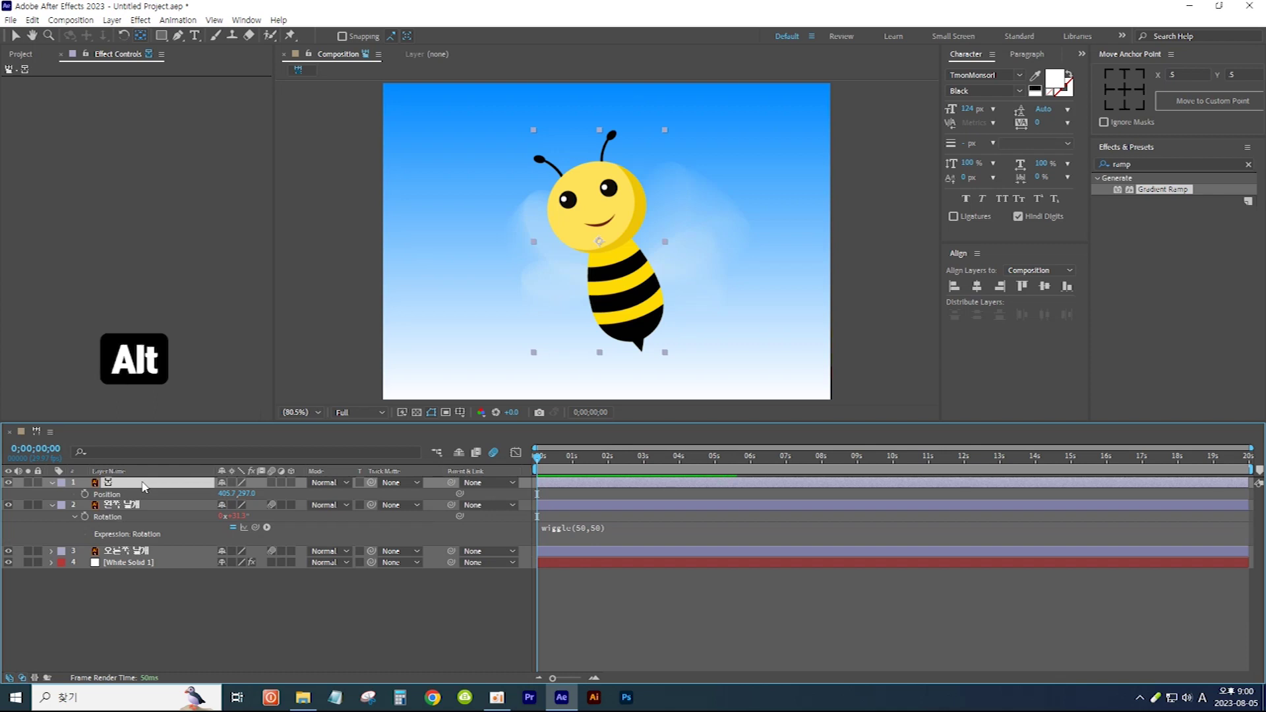
{"action": "left_click", "coordinate": [85, 496], "text": "alt"}
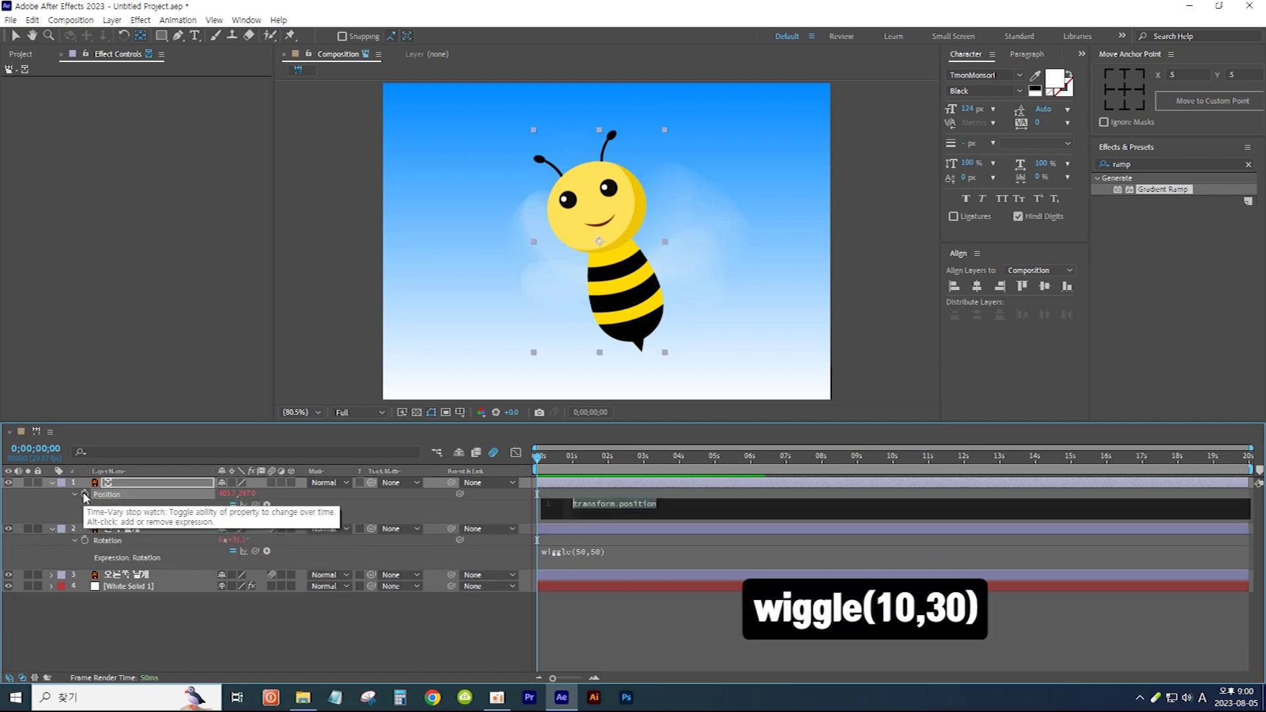
{"action": "type", "text": "wiggle"}
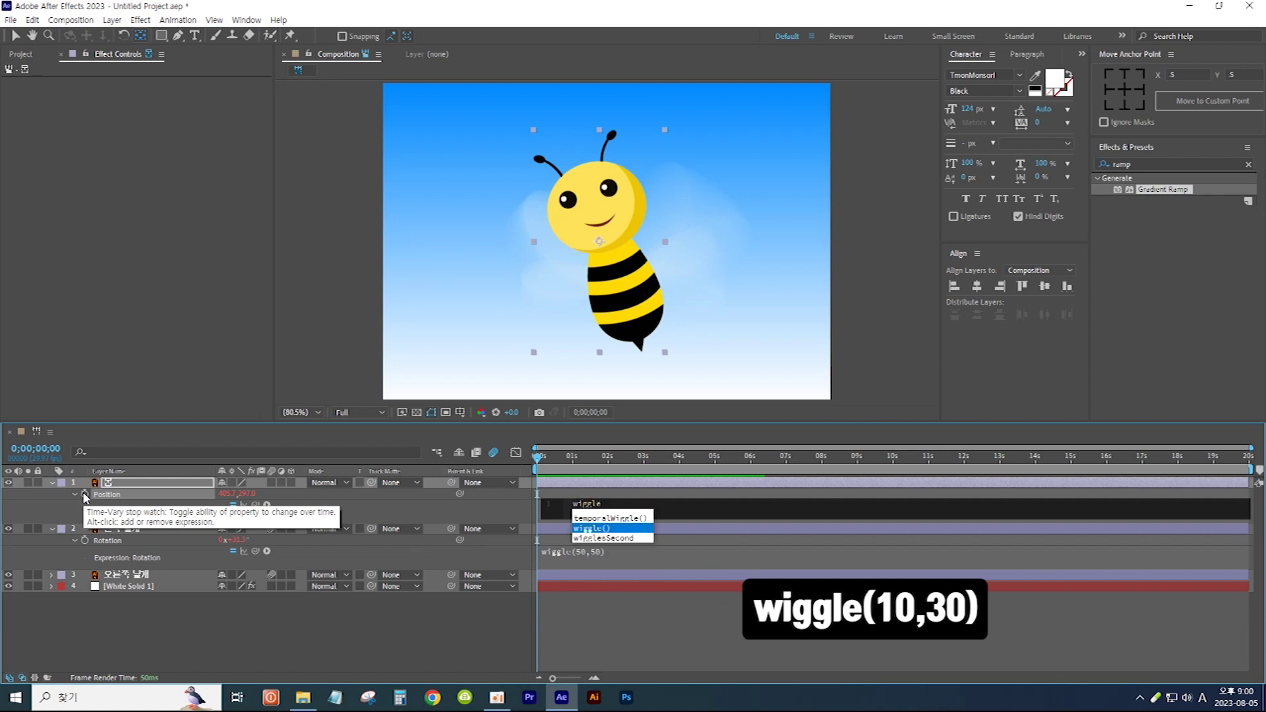
{"action": "type", "text": "(10"}
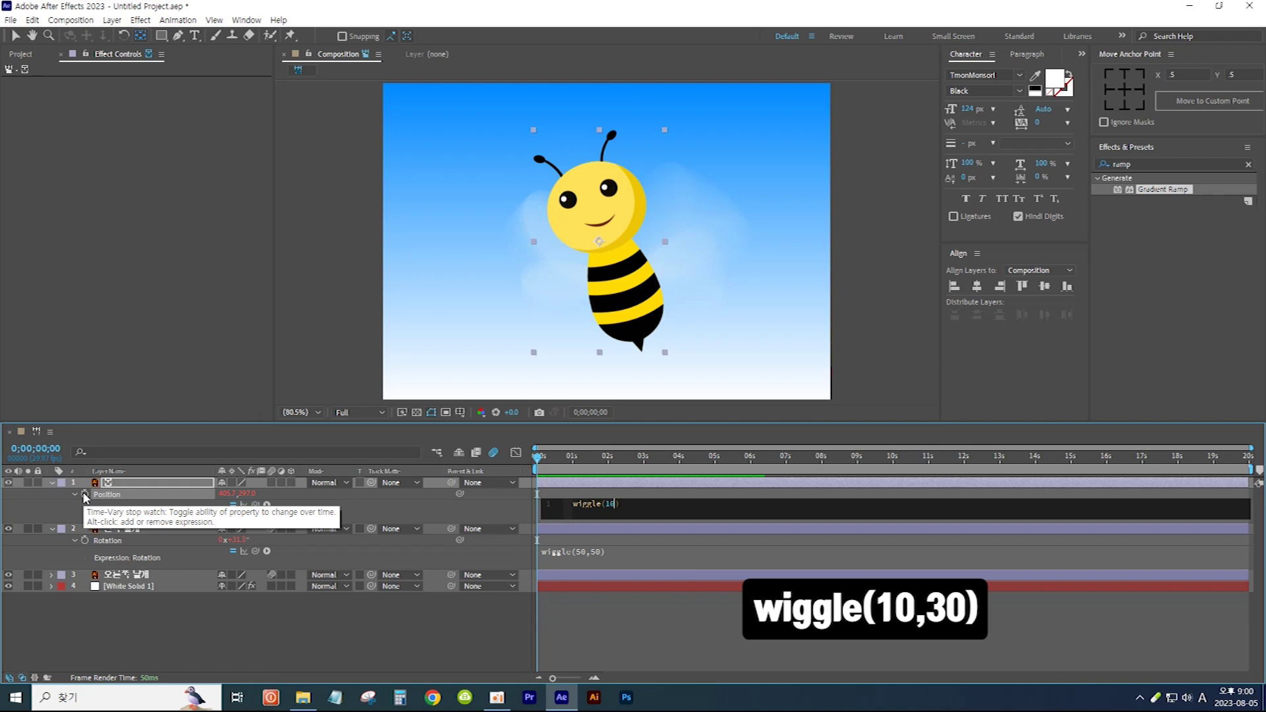
{"action": "type", "text": ",30"}
{"action": "left_click", "coordinate": [274, 565]}
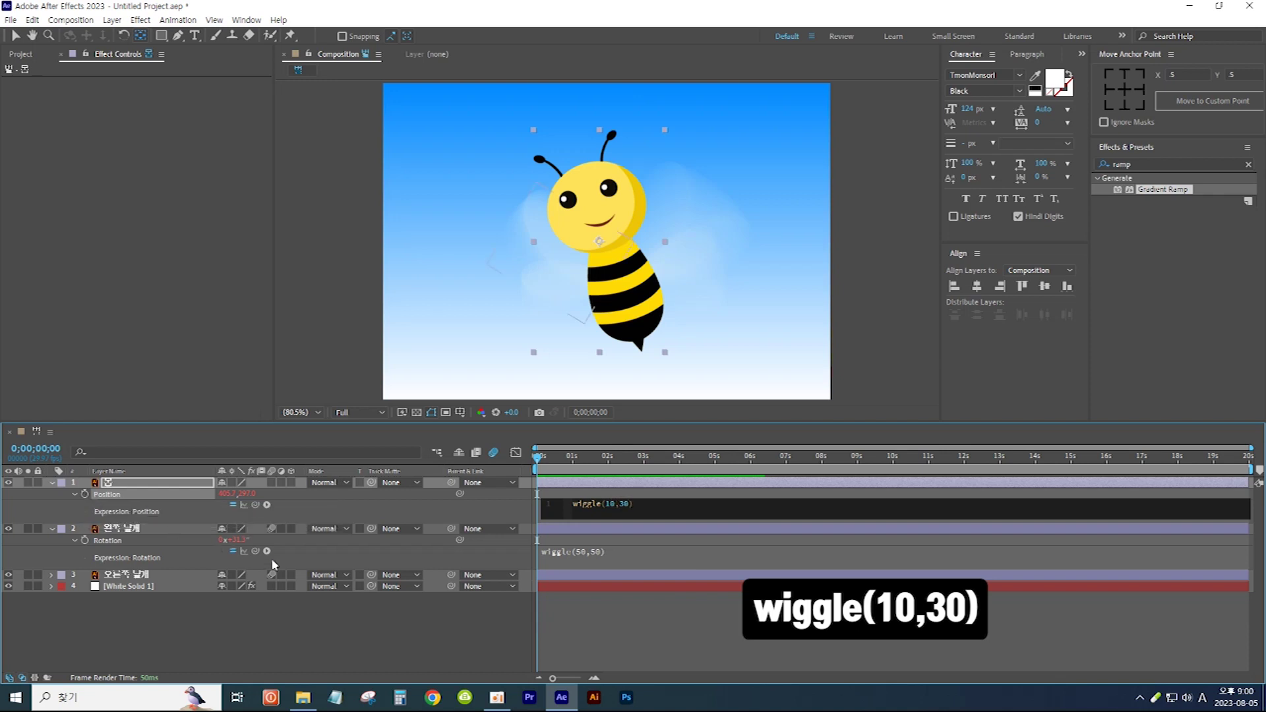
{"action": "left_click", "coordinate": [602, 607]}
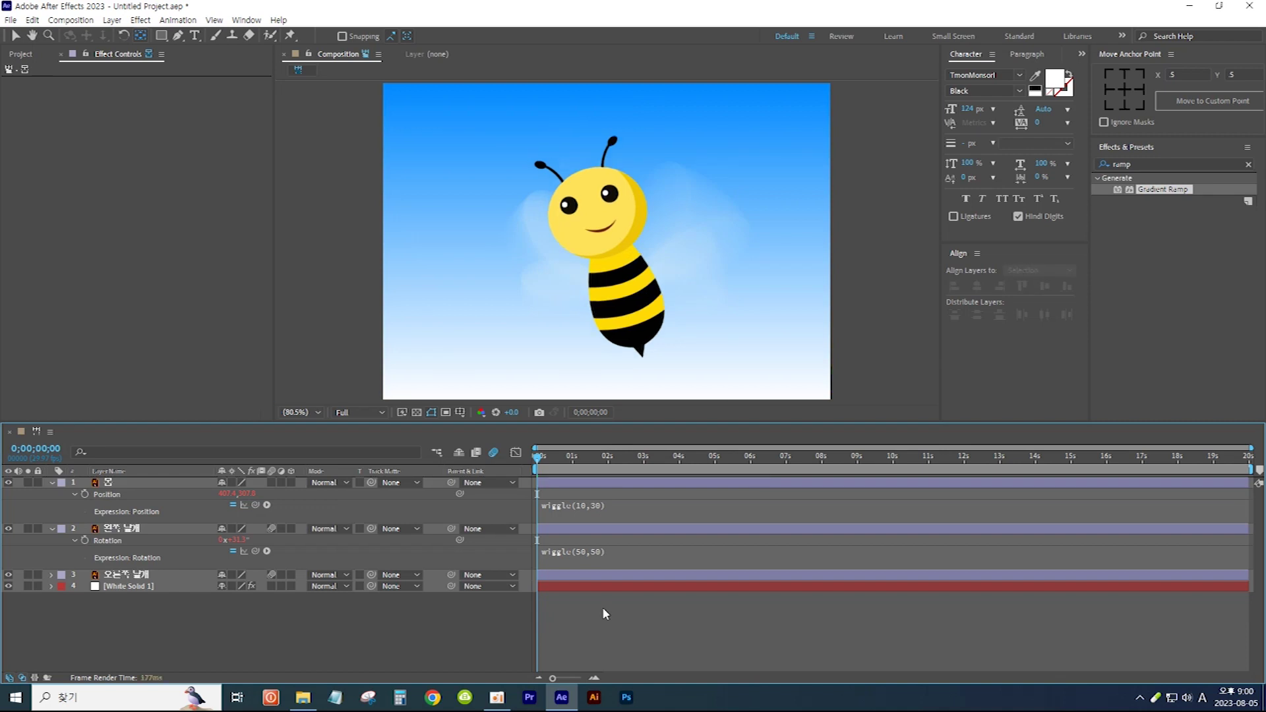
{"action": "key", "text": "space"}
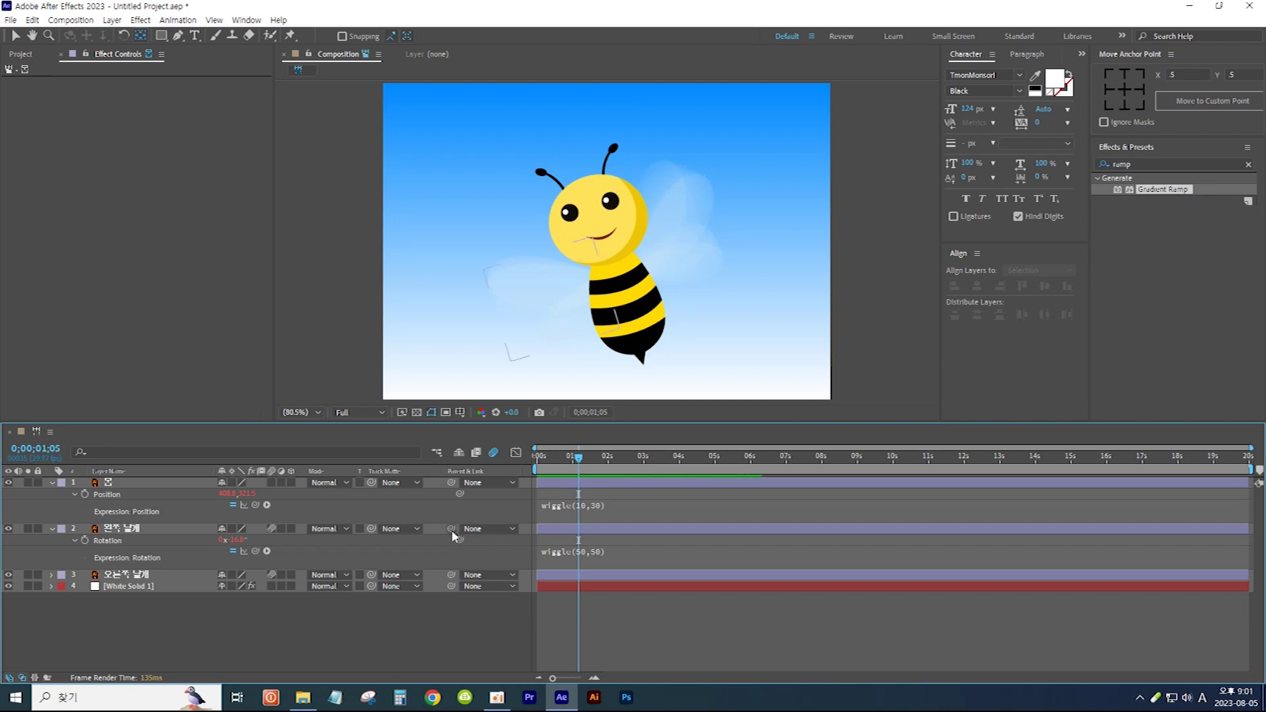
Parent the 왼쪽 날개 and 오른쪽 날개 layers to the bee's body layer and preview the animation from the start
{"action": "left_click_drag", "start_coordinate": [452, 531], "coordinate": [130, 485]}
{"action": "left_click", "coordinate": [160, 574]}
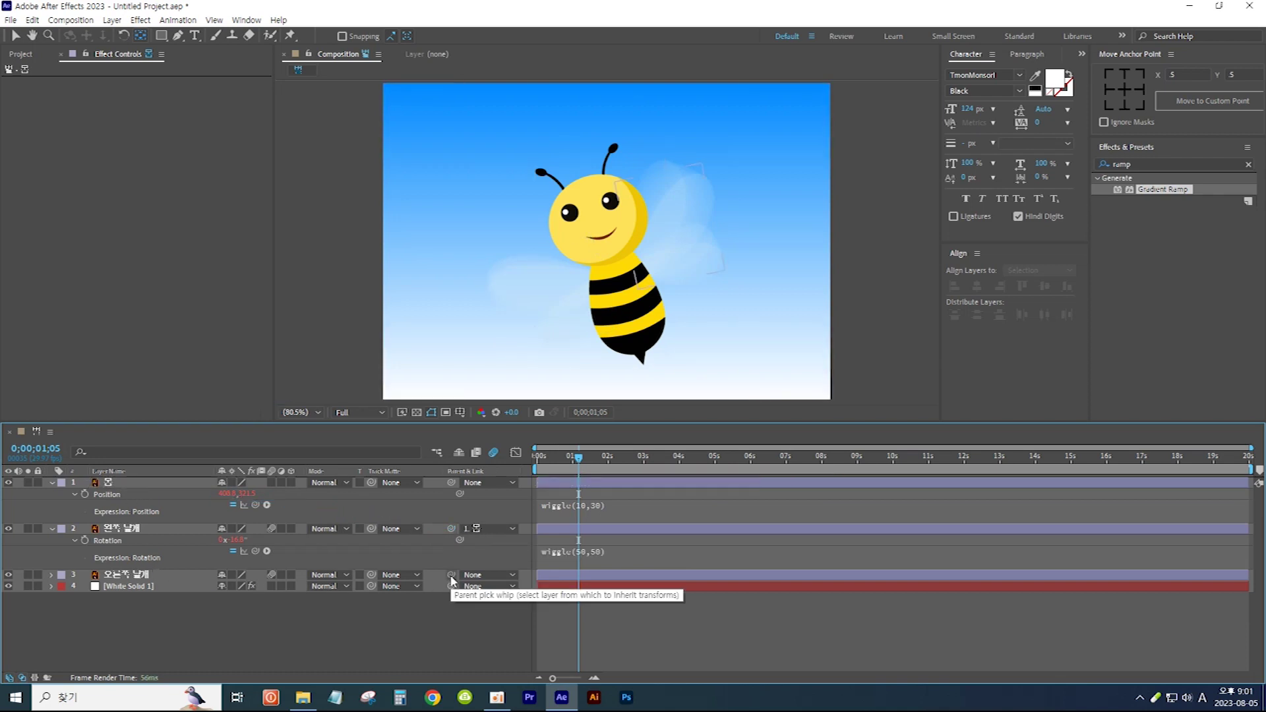
{"action": "left_click_drag", "start_coordinate": [451, 575], "coordinate": [141, 483]}
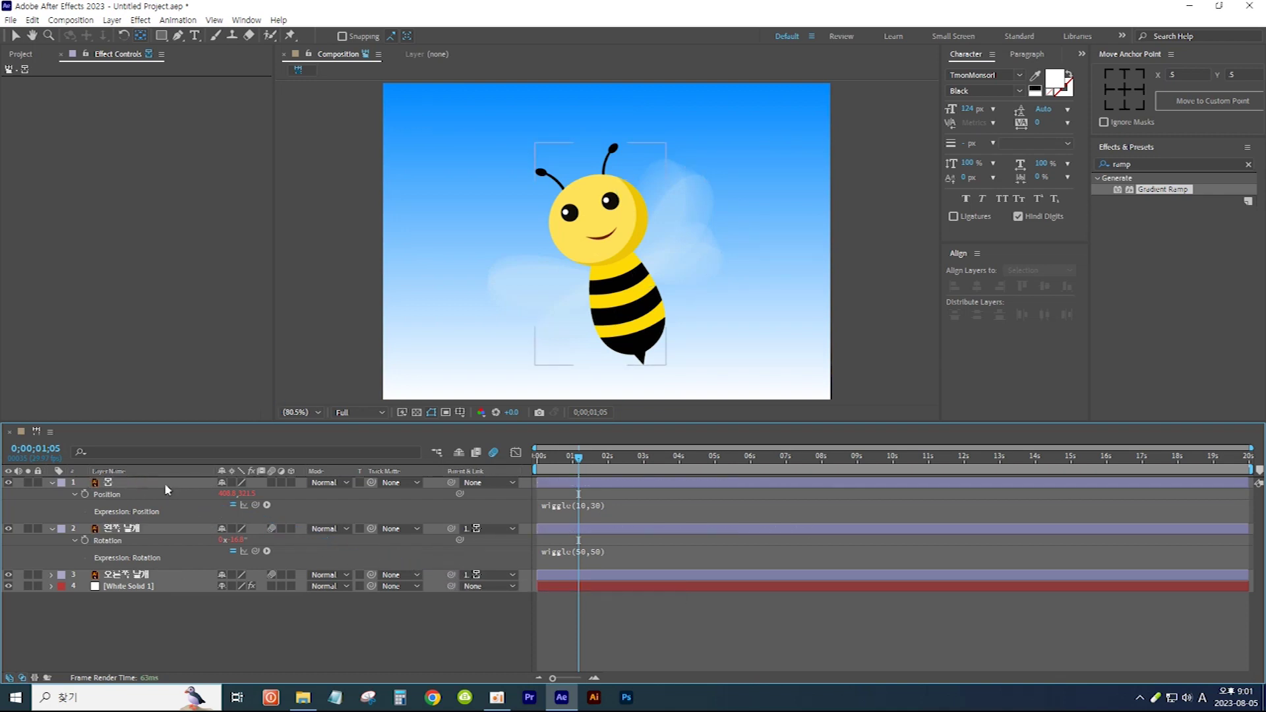
{"action": "key", "text": "Home"}
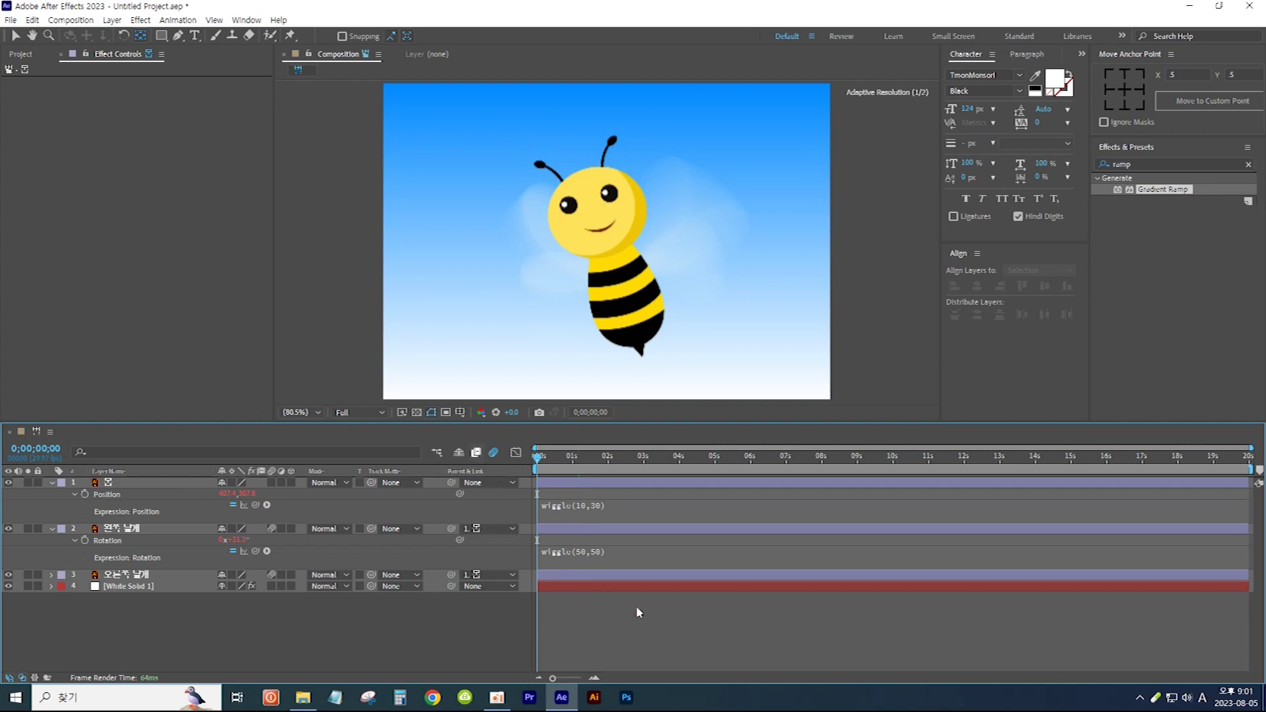
{"action": "key", "text": "space"}
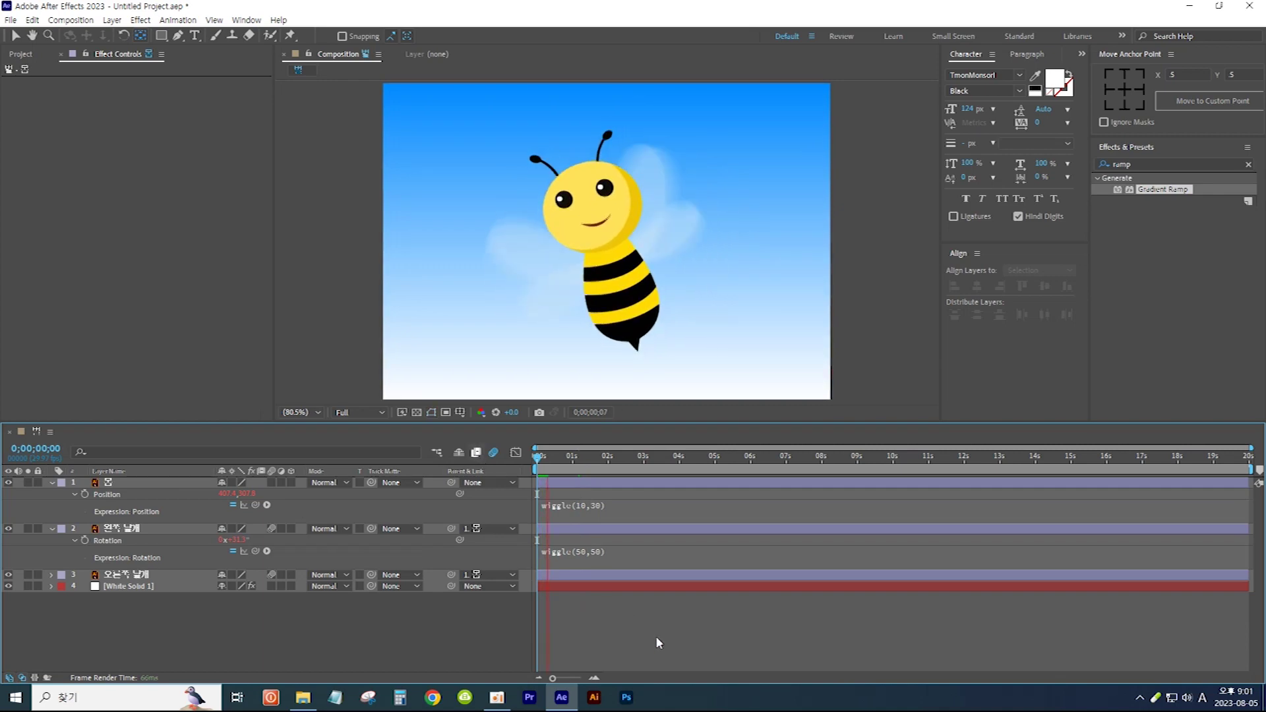